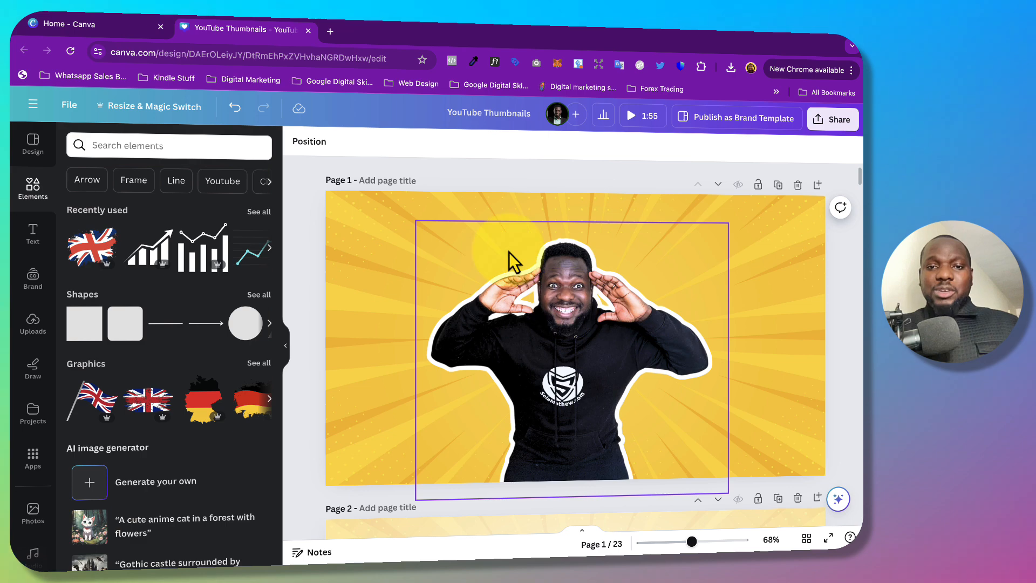
Duplicate page 1 and move the outlined cutout of the man to the left half of the new page 2.
left_click(547, 330)
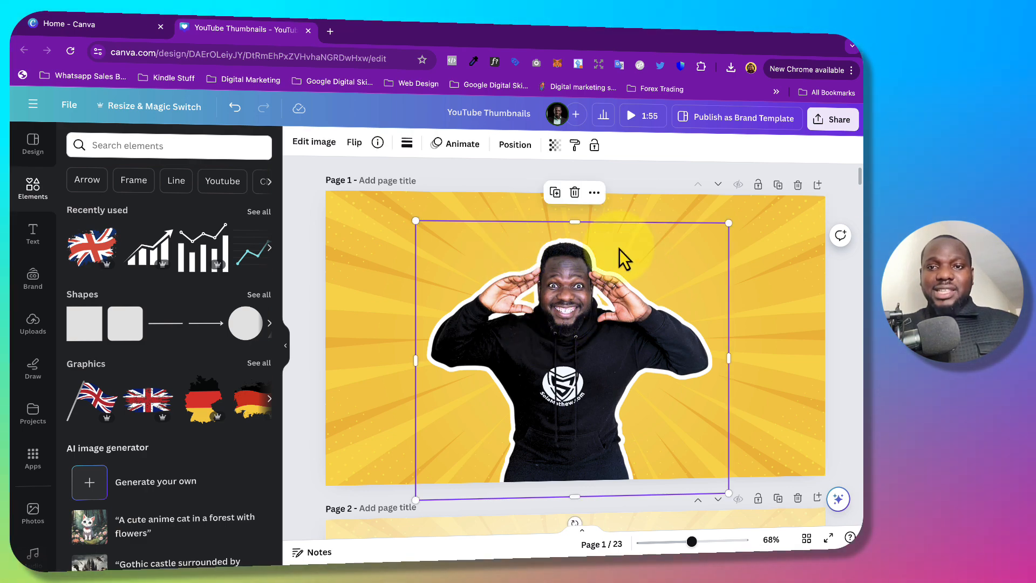
left_click(779, 185)
scroll(701, 232, "down", 5)
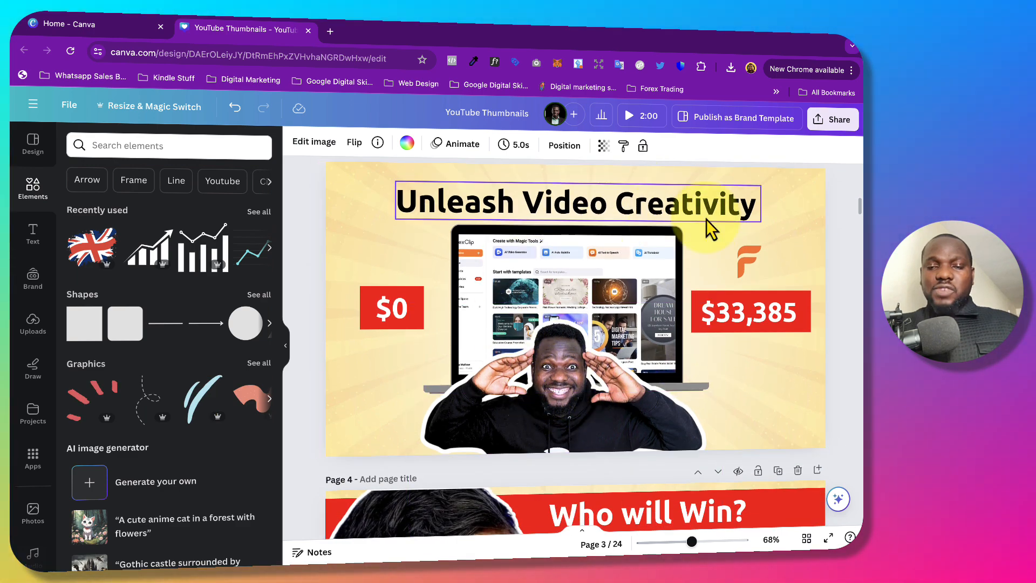
scroll(590, 287, "up", 4)
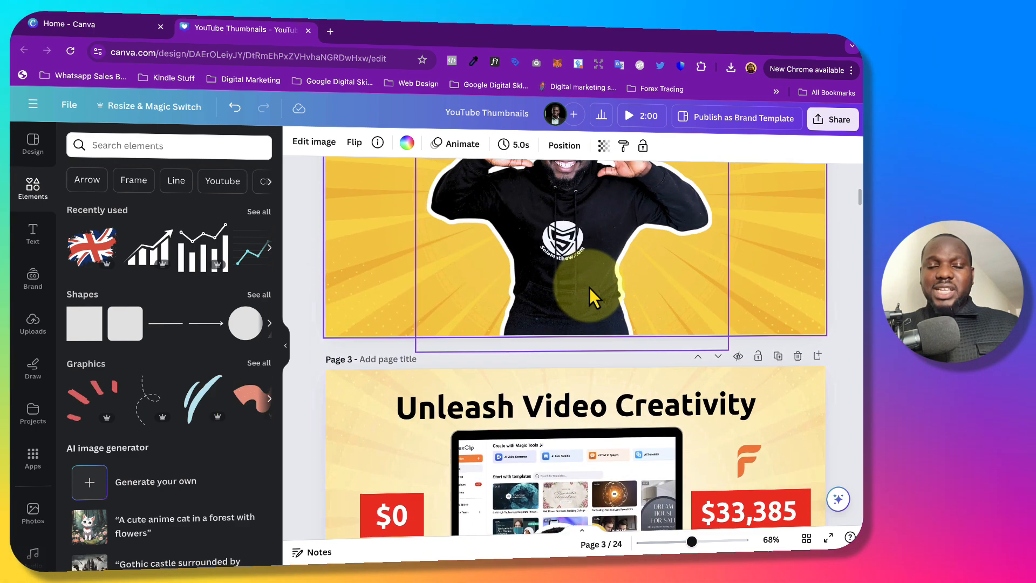
scroll(589, 288, "up", 3)
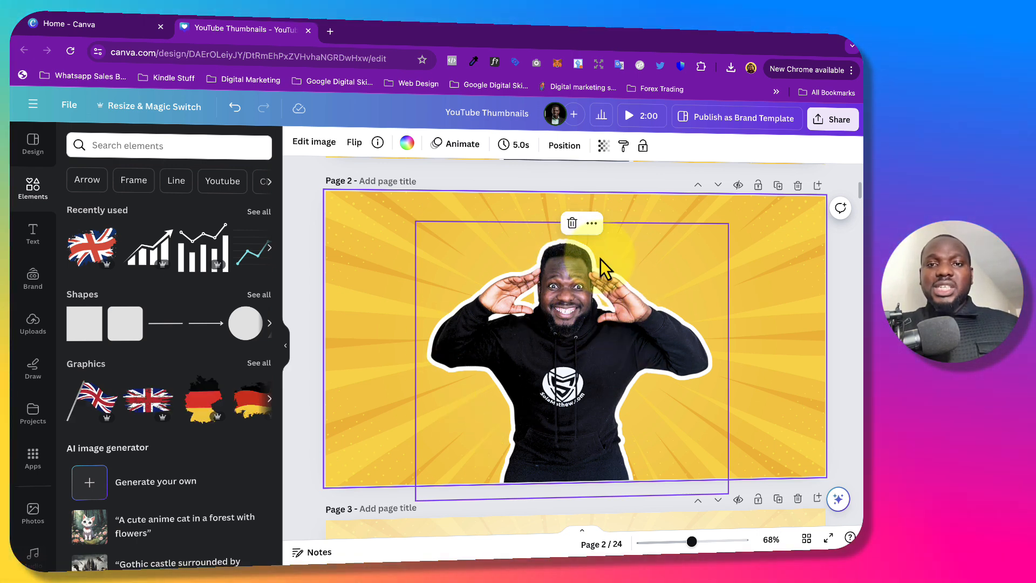
left_click_drag(569, 343, 472, 338)
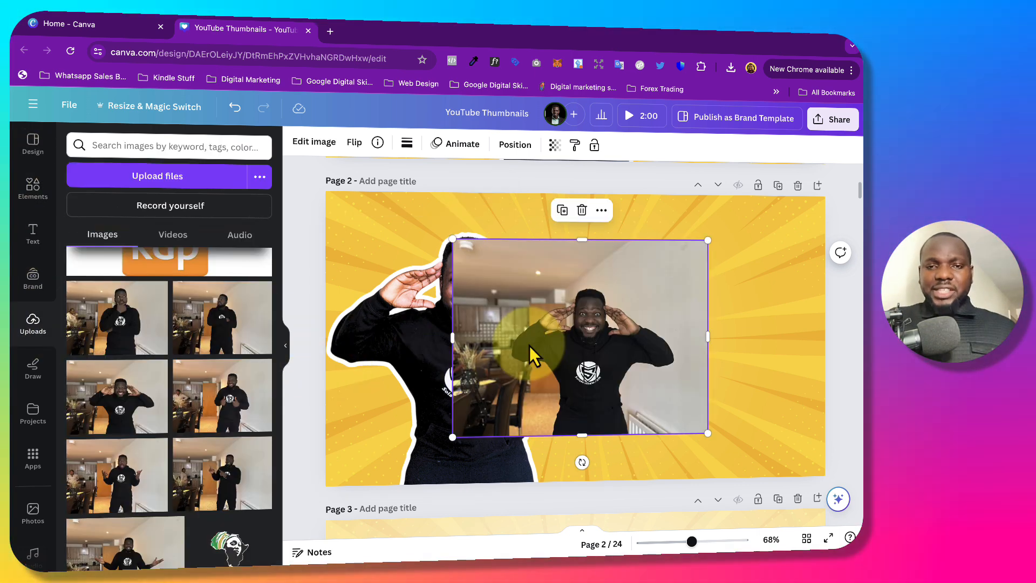
Place the uploaded original photo to the right of the outlined cutout and remove its background.
left_click_drag(540, 340, 625, 346)
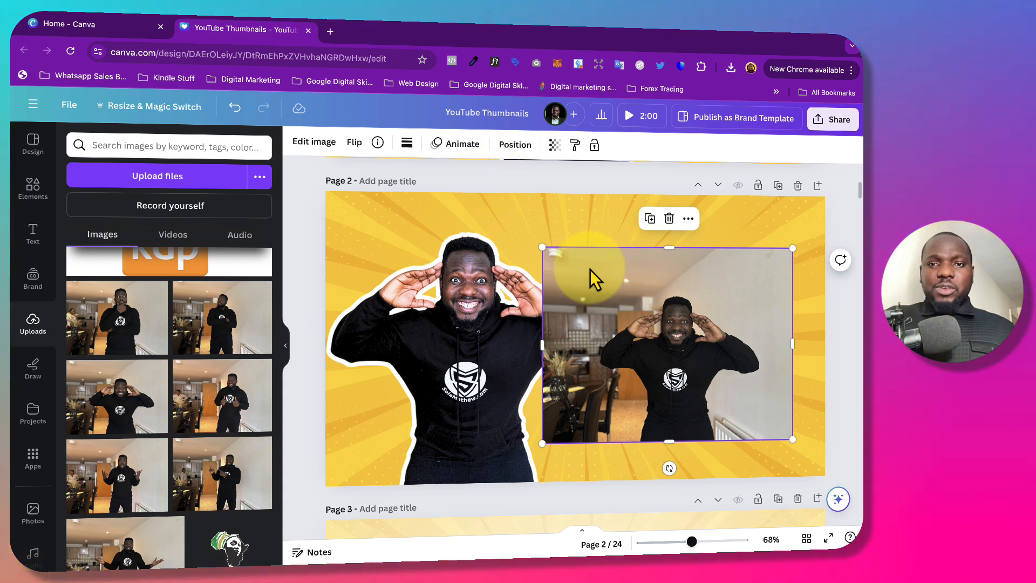
left_click(315, 142)
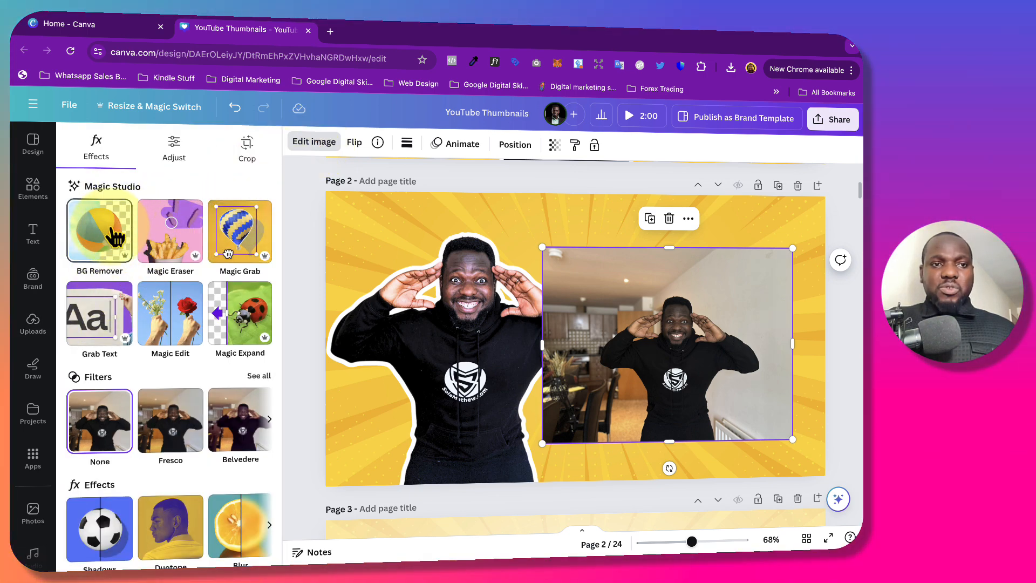
left_click(113, 231)
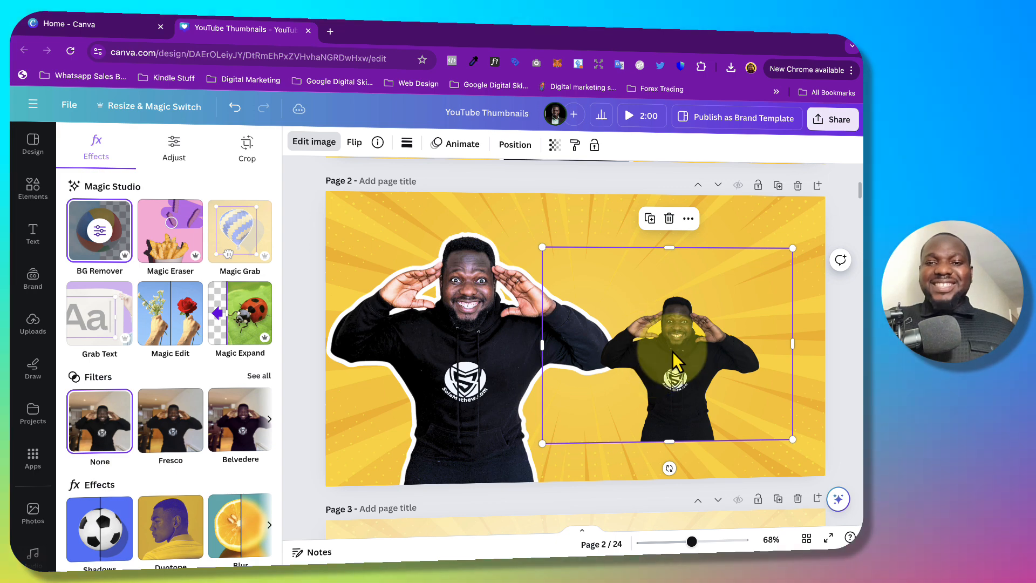
Crop the empty margins off the new cutout, then enlarge and reposition it in the right half of page 2.
left_click_drag(672, 352, 673, 270)
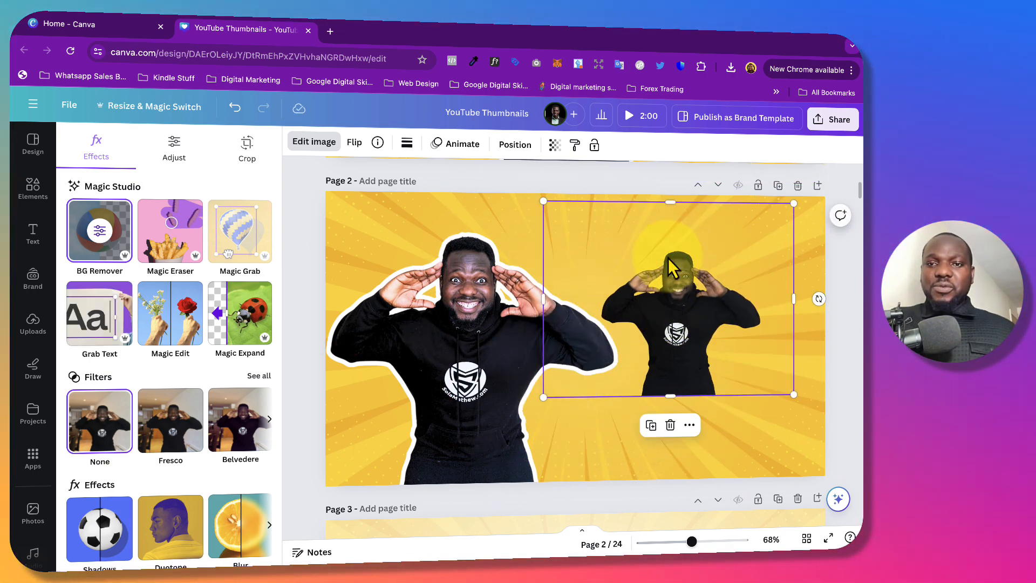
left_click_drag(669, 203, 670, 236)
left_click_drag(541, 315, 590, 315)
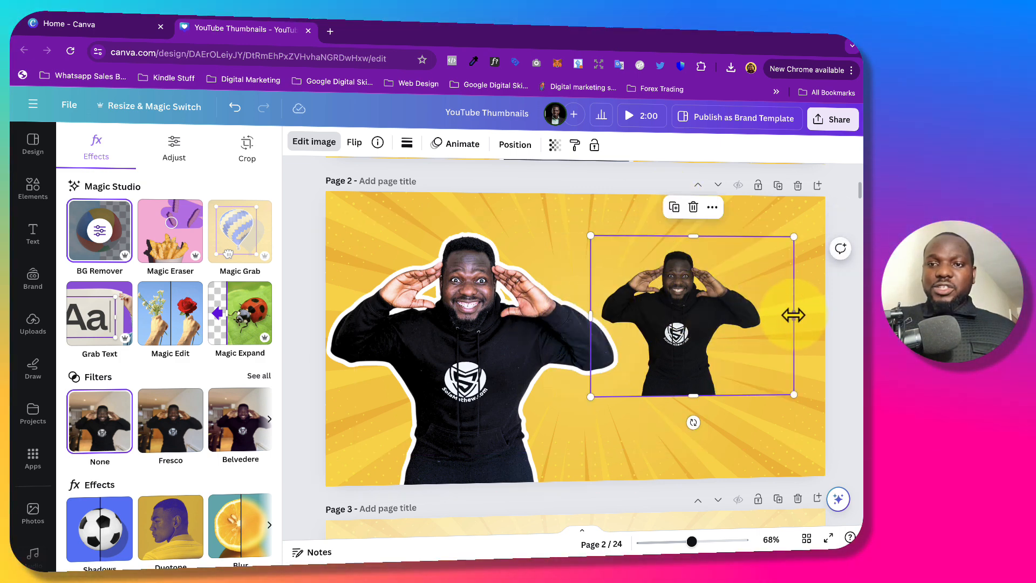
left_click_drag(793, 317, 775, 316)
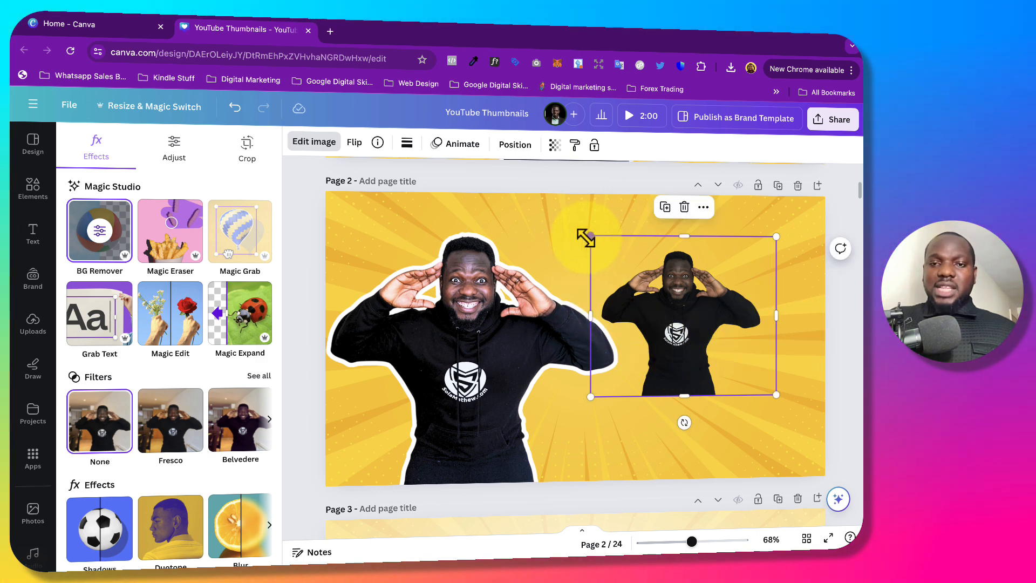
left_click_drag(590, 236, 509, 233)
left_click_drag(669, 324, 695, 339)
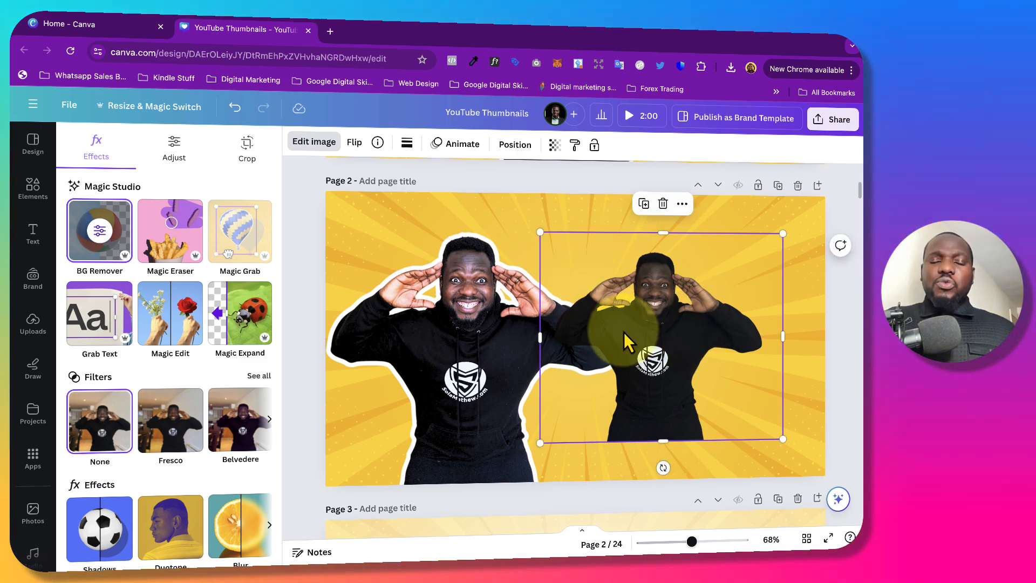
Adjust the new cutout to temperature -29, tint -36, brightness 85 and contrast -6.
left_click(174, 146)
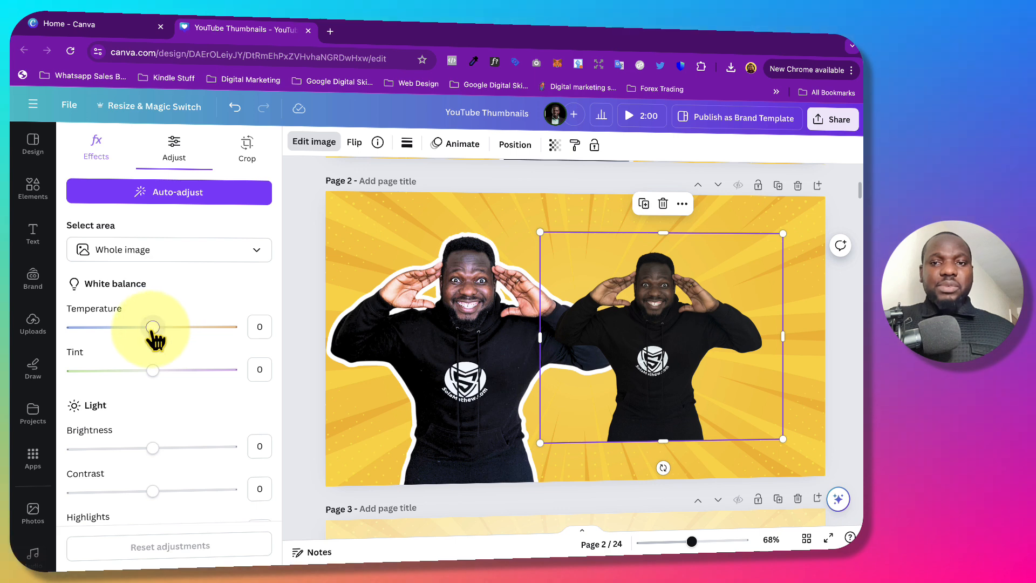
left_click_drag(153, 327, 107, 327)
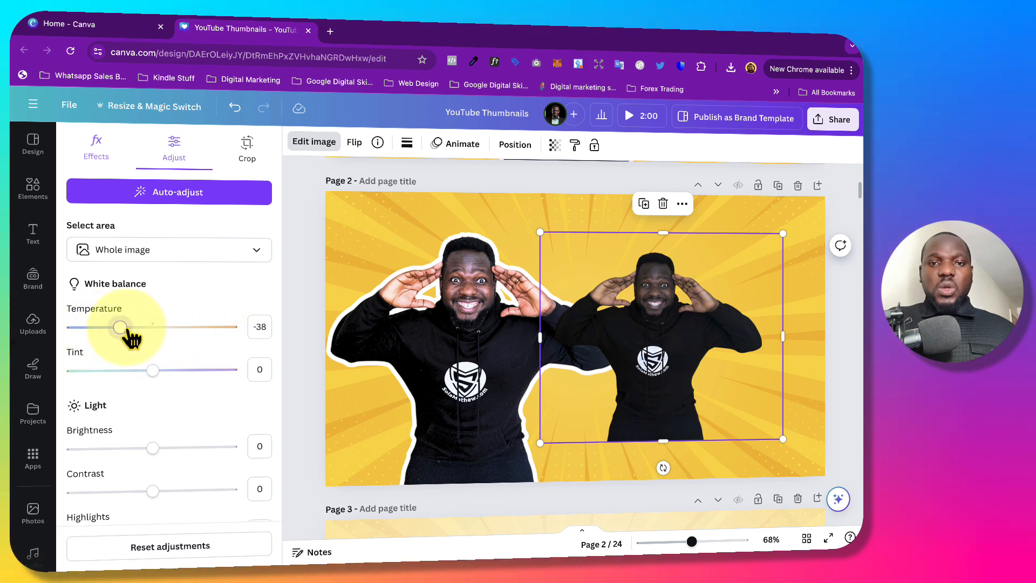
left_click_drag(153, 370, 122, 370)
left_click_drag(152, 447, 222, 448)
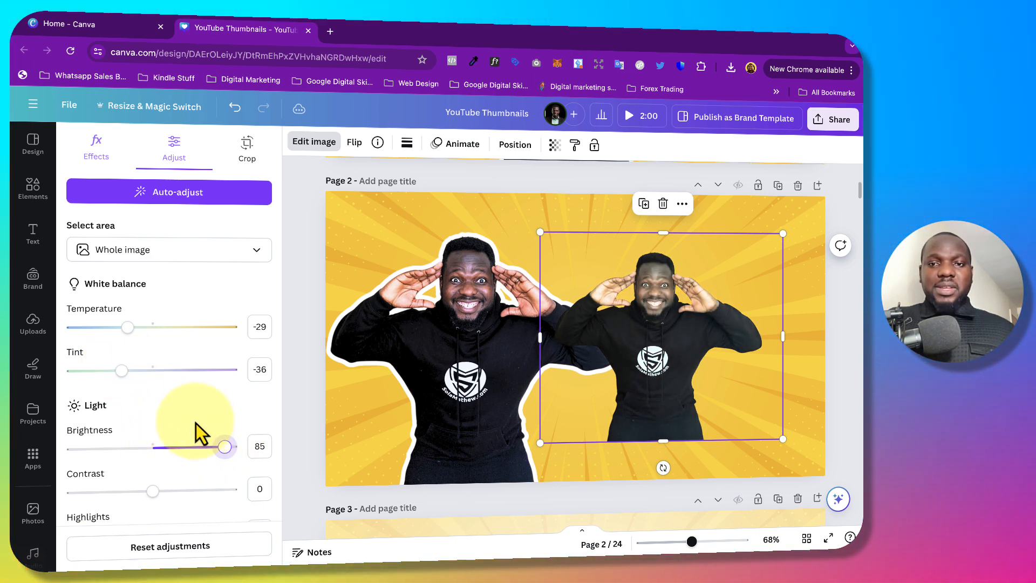
scroll(196, 424, "down", 3)
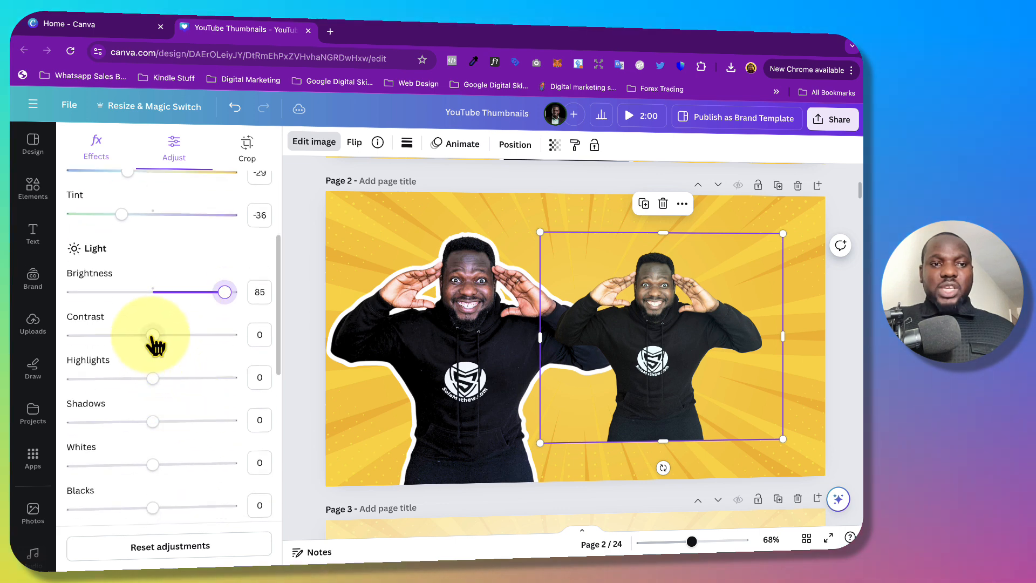
mouse_move(152, 335)
left_mouse_down()
mouse_move(116, 336)
mouse_move(148, 337)
left_mouse_up()
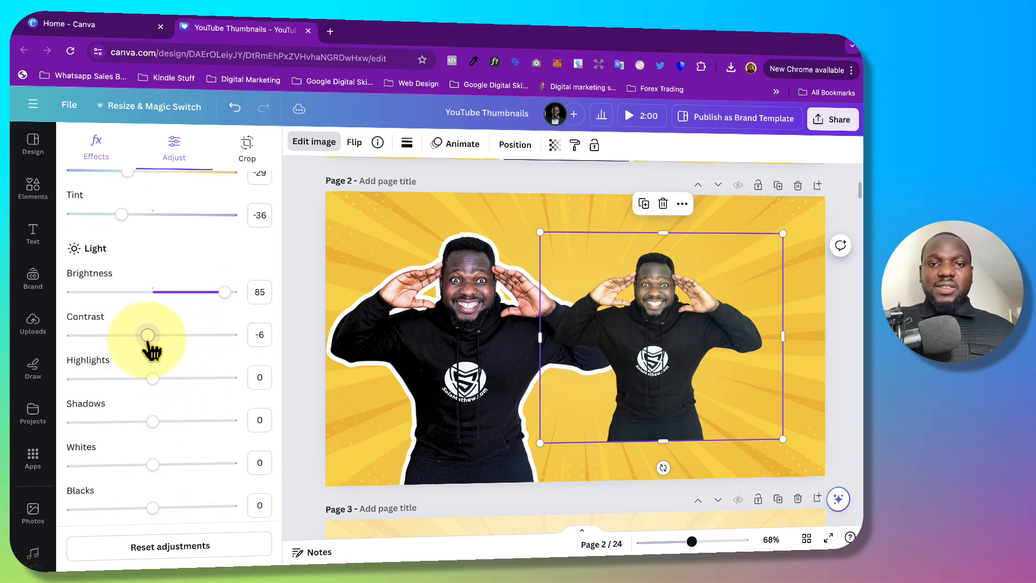
scroll(214, 396, "down", 3)
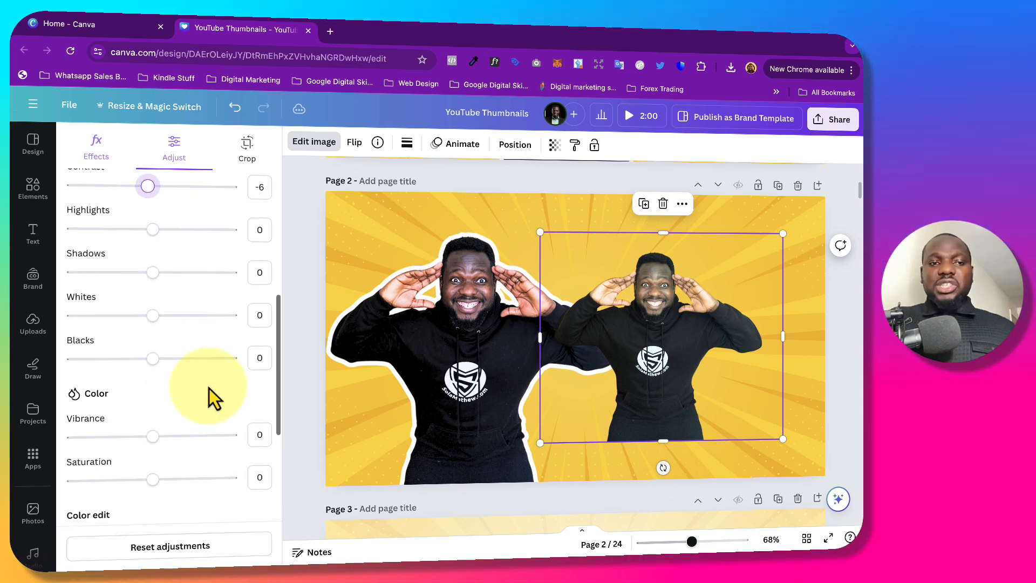
scroll(213, 397, "up", 2)
scroll(213, 396, "up", 3)
Shrink the white-outlined cutout and move it to the lower-left of page 2, clear of the new cutout.
left_click(561, 198)
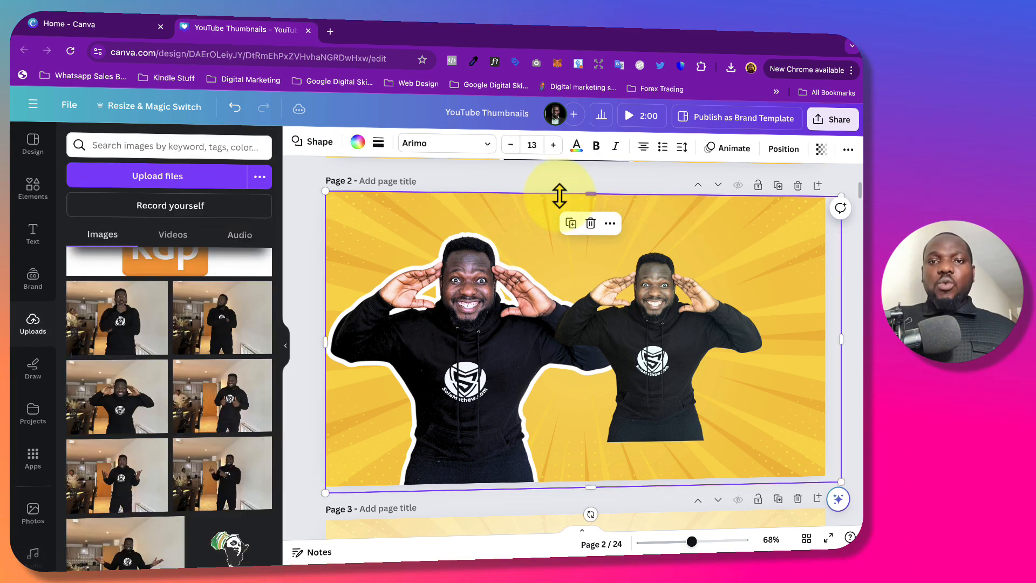
left_click(505, 289)
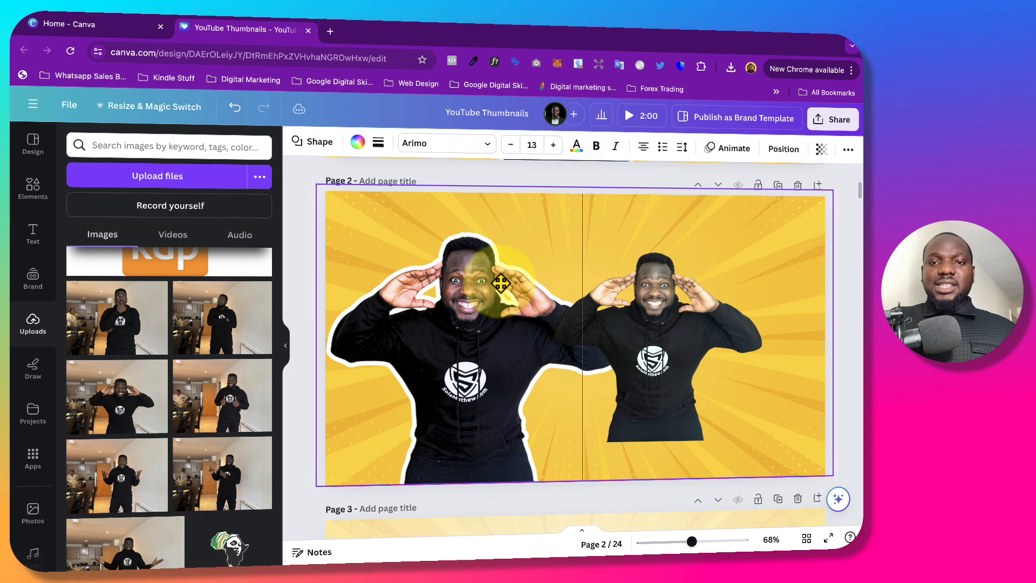
left_click(477, 281)
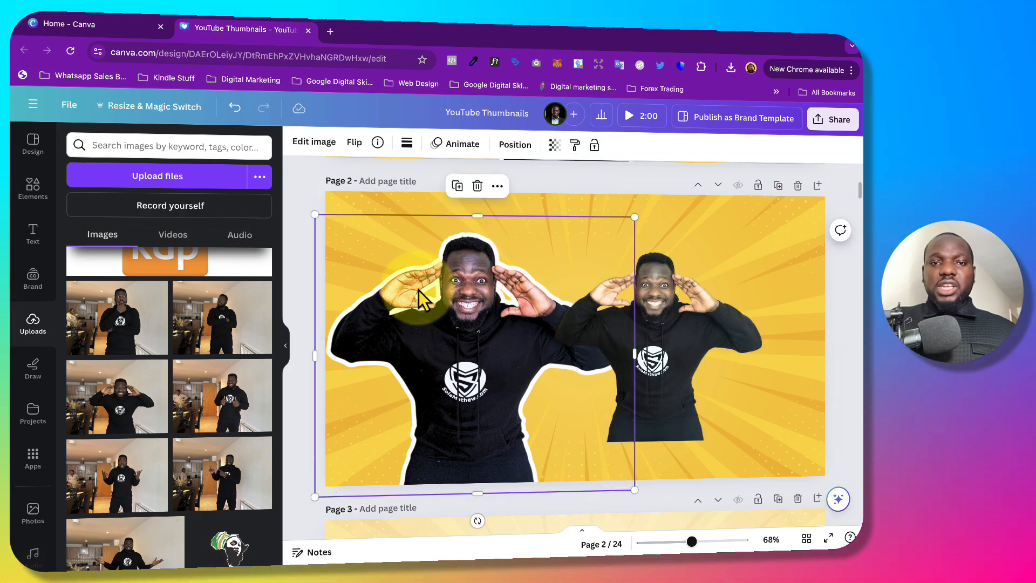
mouse_move(421, 288)
left_mouse_down()
mouse_move(518, 295)
mouse_move(409, 264)
mouse_move(426, 271)
left_mouse_up()
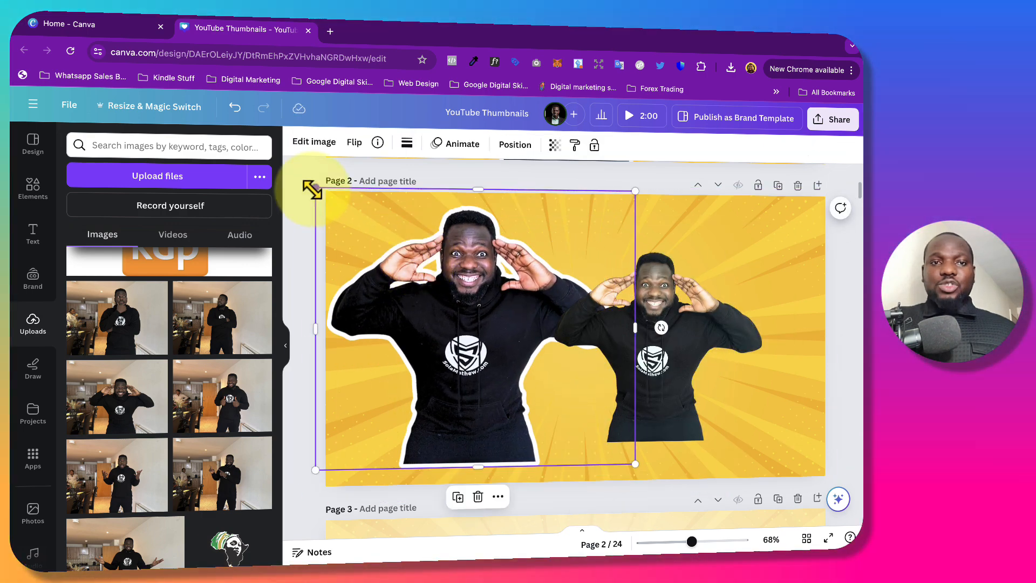
left_click_drag(313, 190, 408, 242)
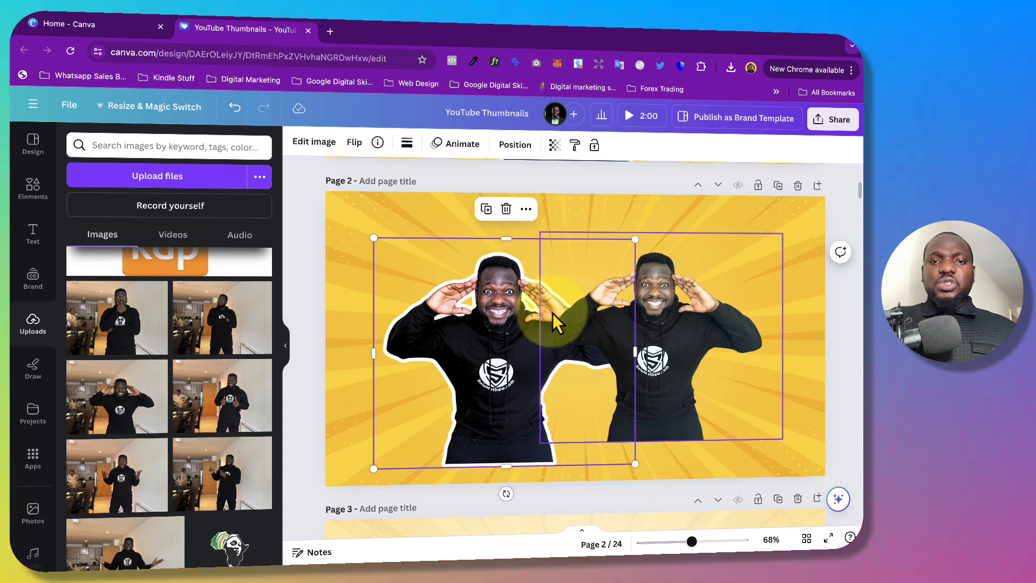
left_click_drag(521, 307, 459, 334)
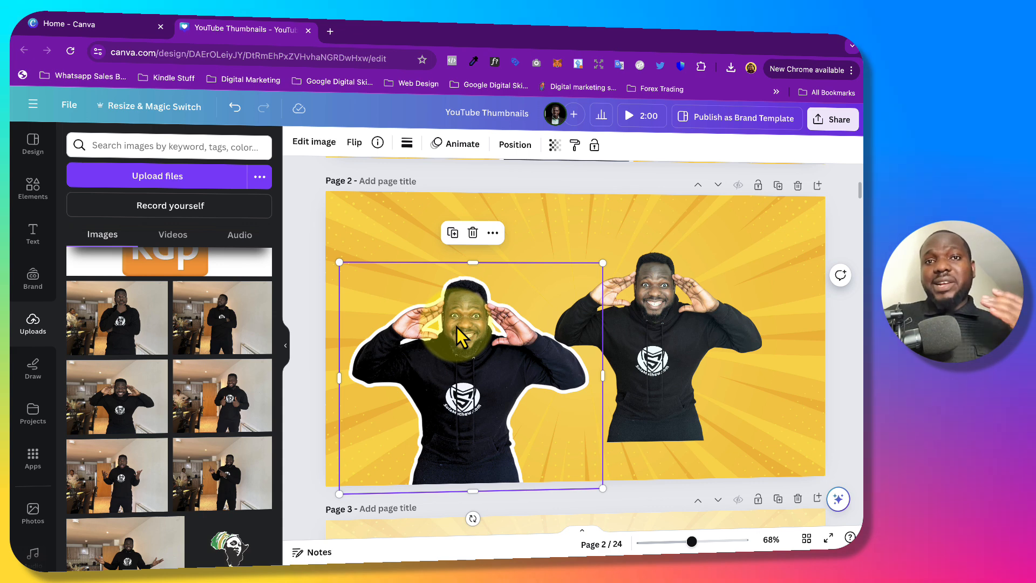
left_click_drag(460, 353, 428, 348)
Apply the Outline shadow effect to the new cutout in the right half of page 2.
left_click(660, 348)
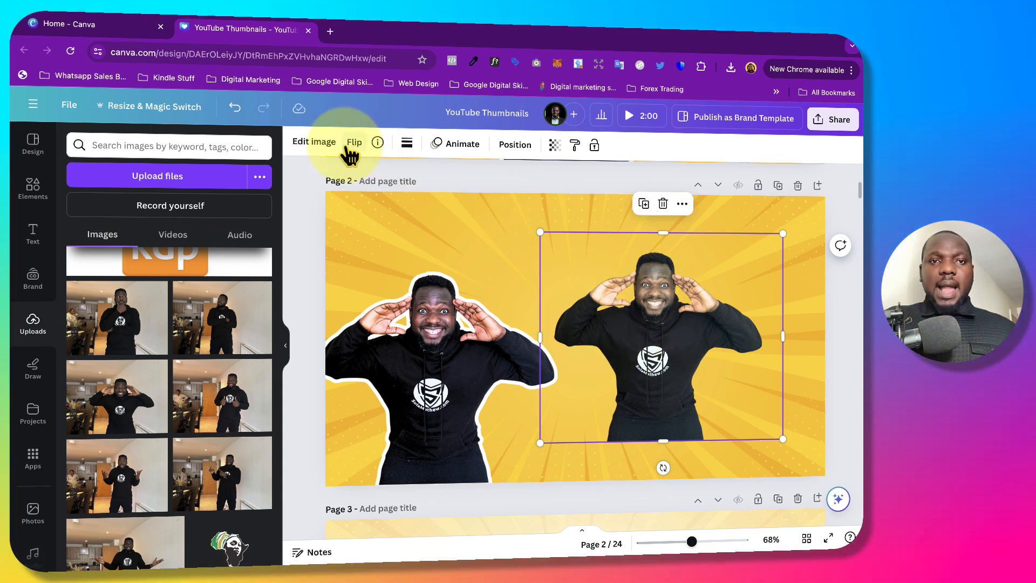
left_click(302, 145)
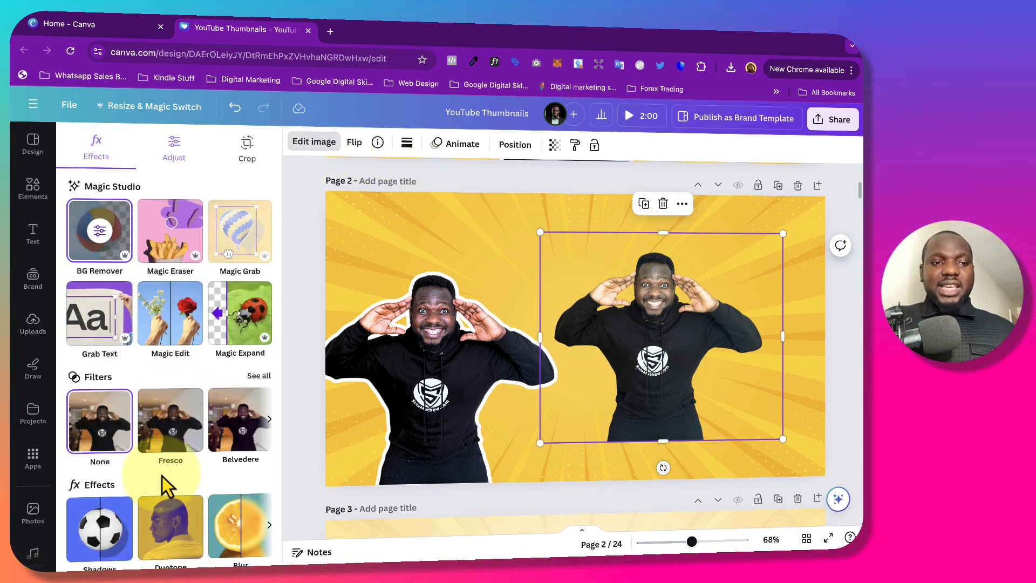
scroll(162, 476, "down", 3)
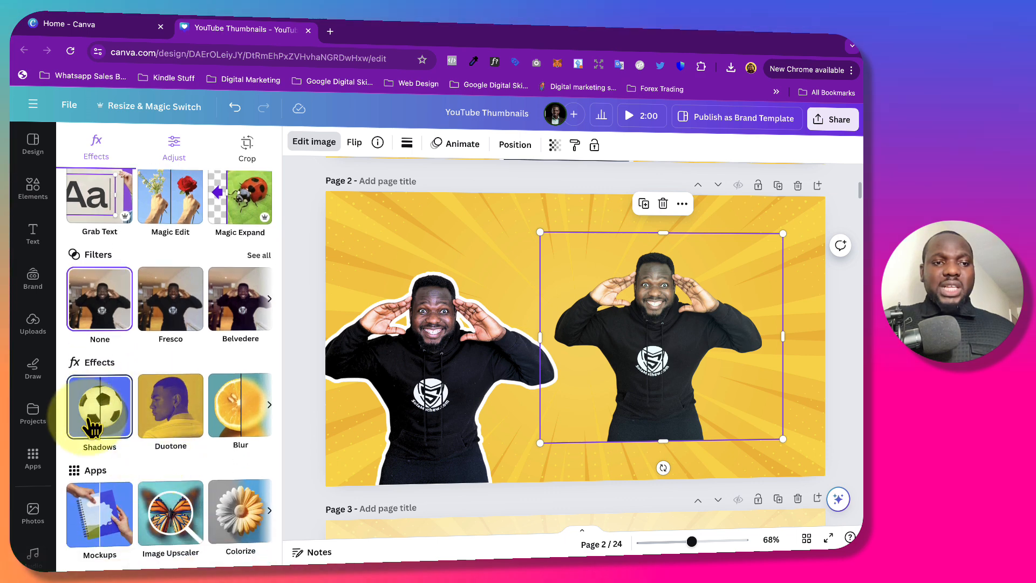
left_click(108, 418)
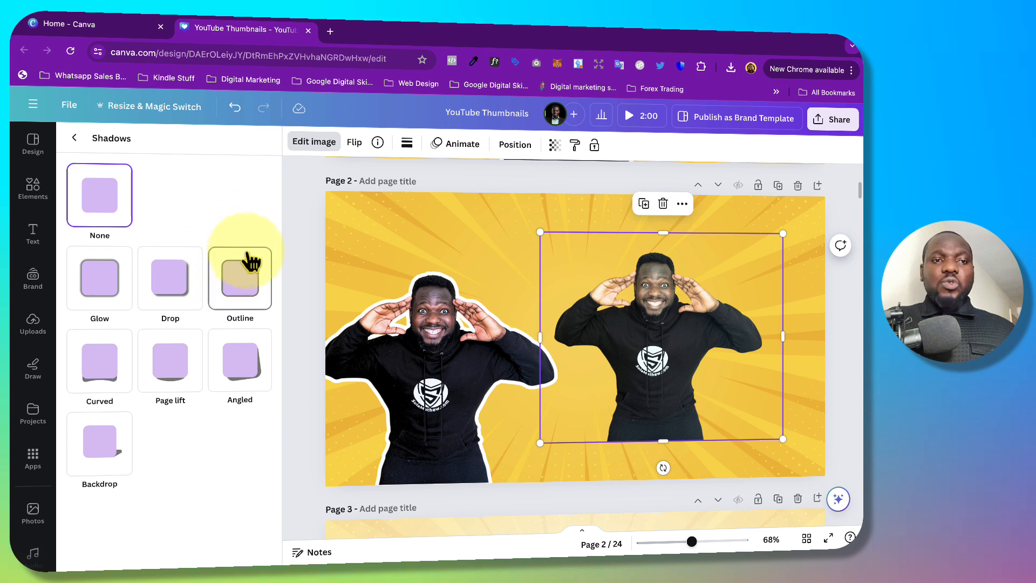
left_click(236, 294)
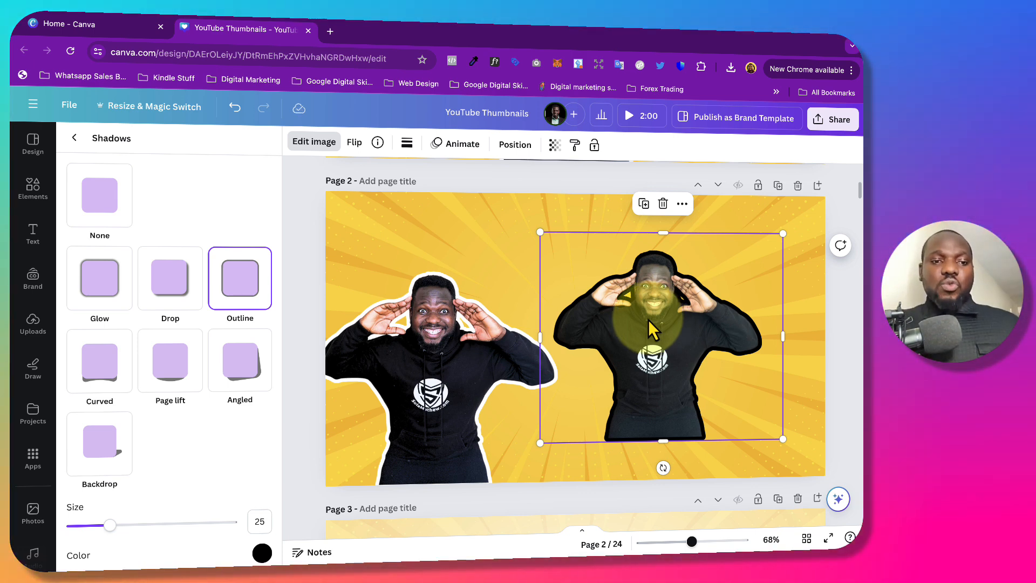
Set the new cutout's outline colour to white (#FFFFFF) and its size to 18.
scroll(238, 413, "down", 1)
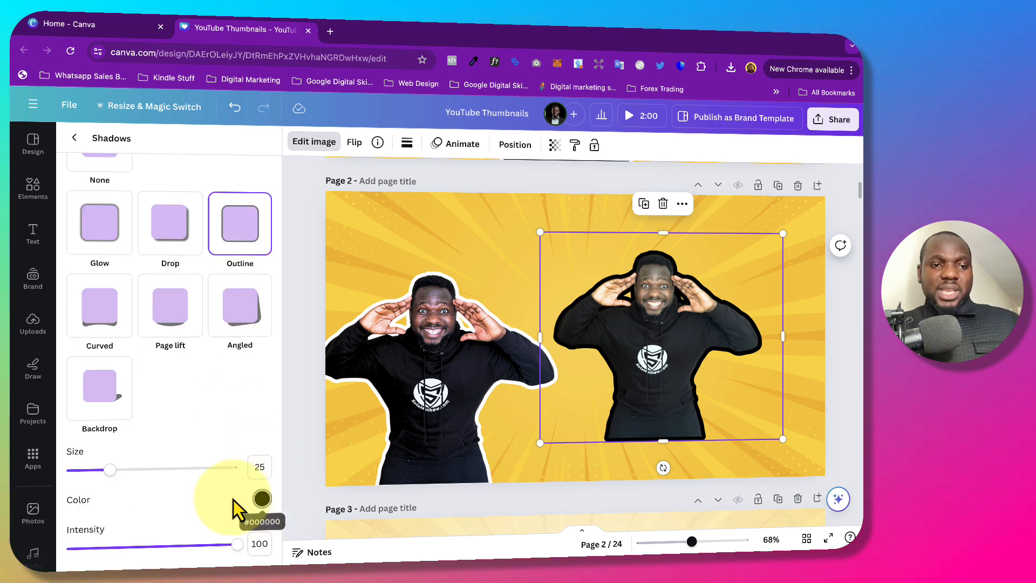
left_click(262, 498)
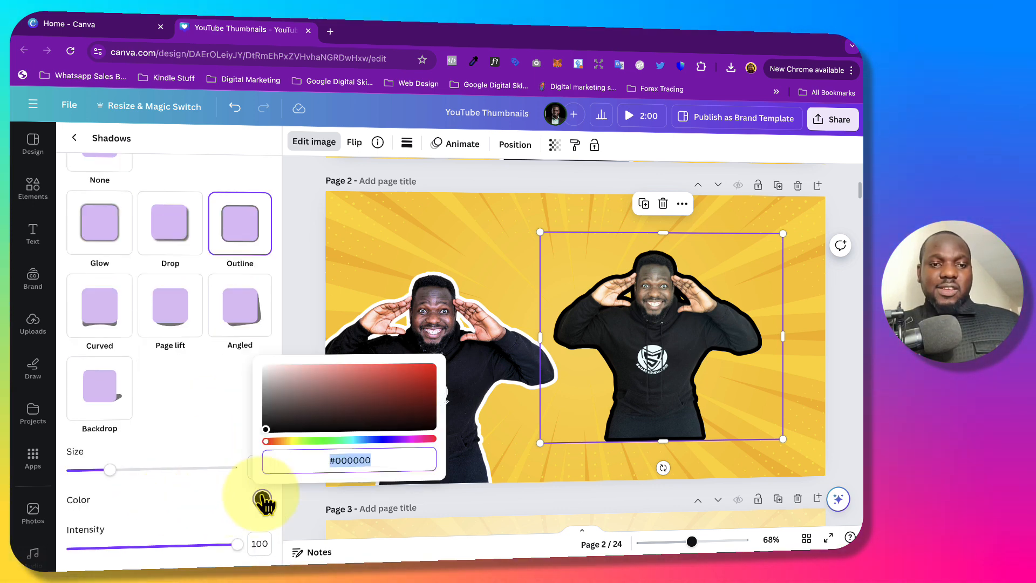
left_click_drag(269, 435, 257, 364)
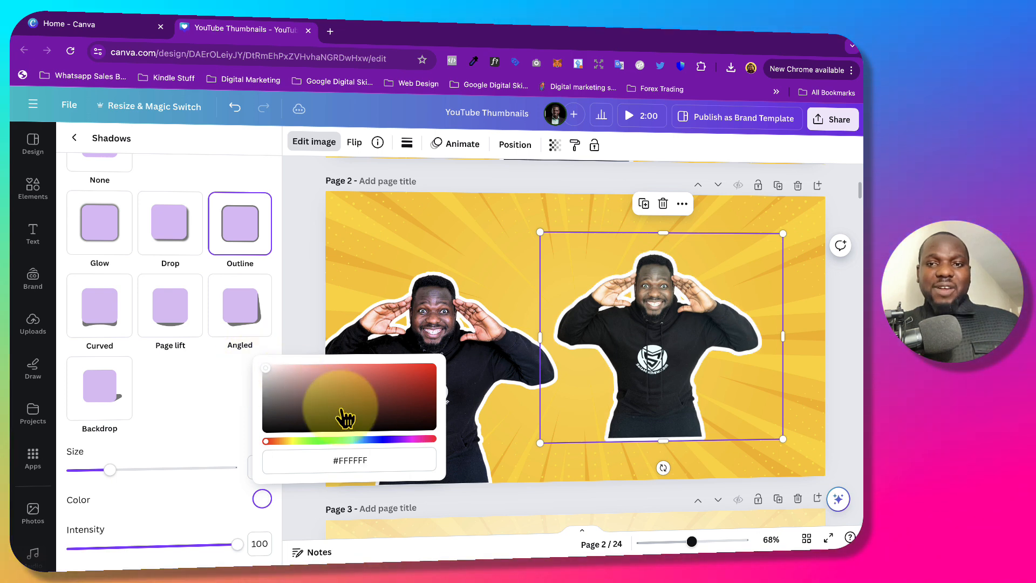
left_click(202, 396)
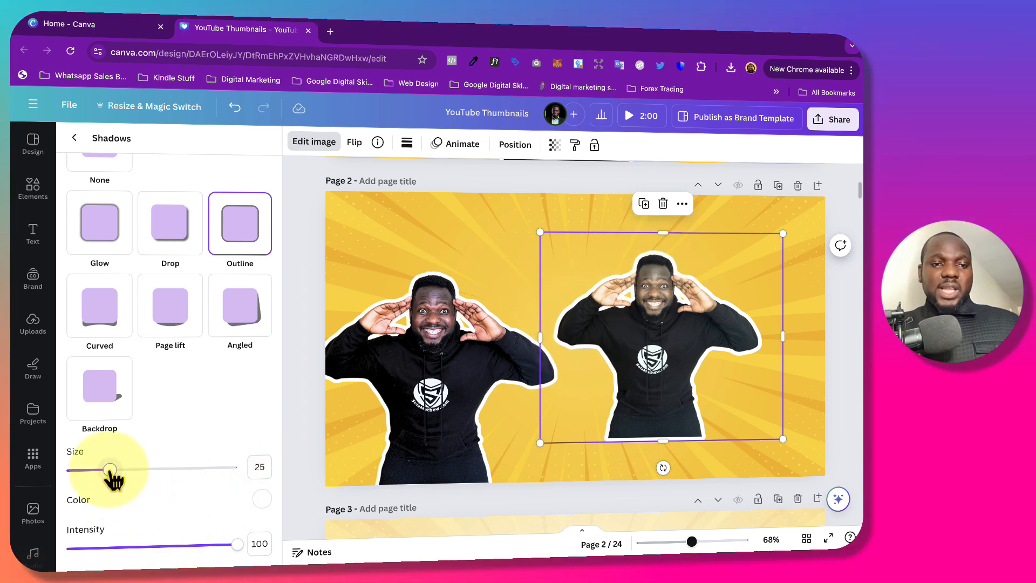
mouse_move(110, 469)
left_mouse_down()
mouse_move(211, 473)
mouse_move(123, 471)
left_mouse_up()
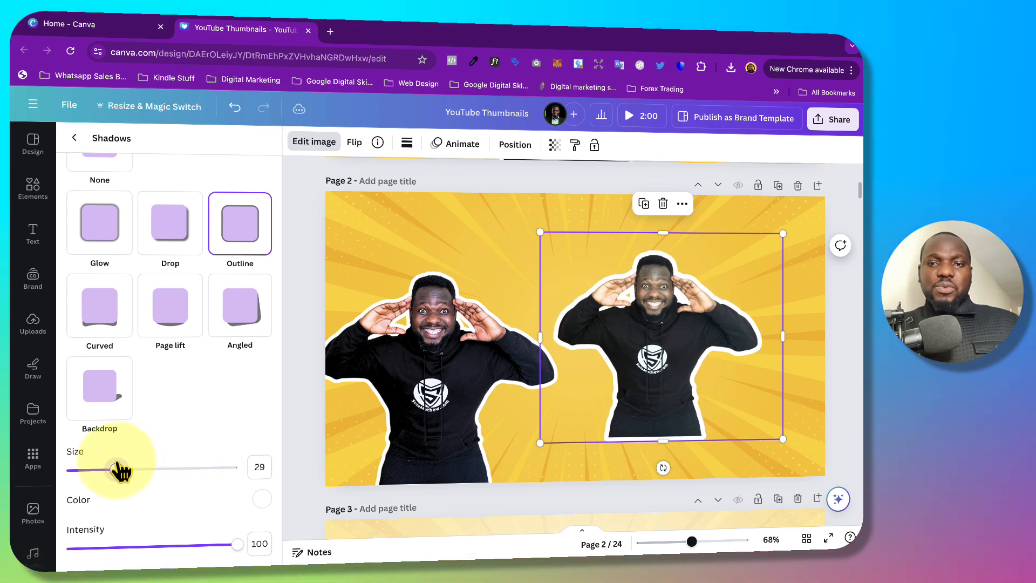
mouse_move(97, 469)
left_mouse_down()
mouse_move(76, 466)
mouse_move(126, 468)
mouse_move(98, 468)
left_mouse_up()
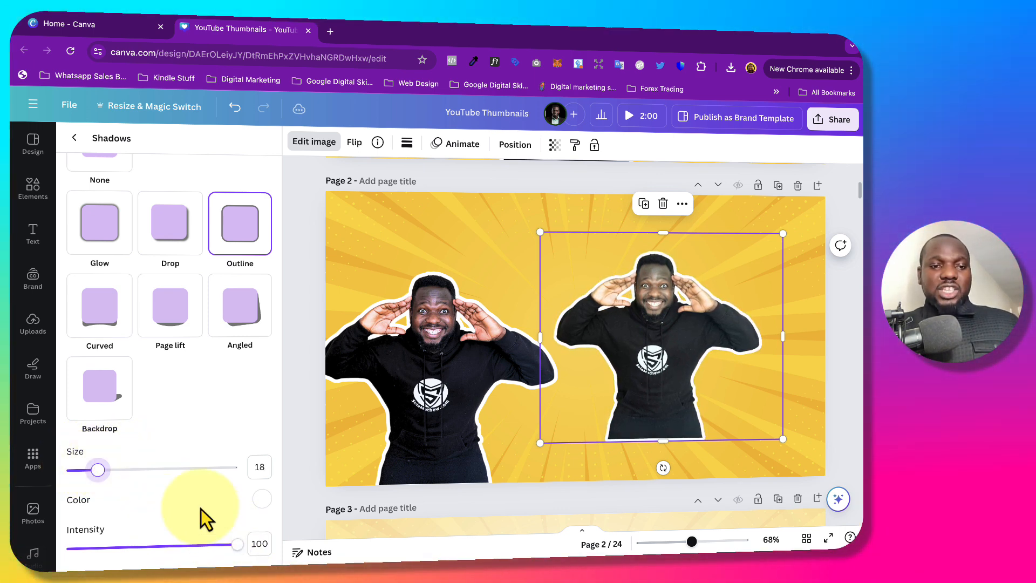
Set the new cutout's outline intensity to 100, then enlarge it and move it down to the bottom edge of page 2.
left_click_drag(237, 543, 274, 513)
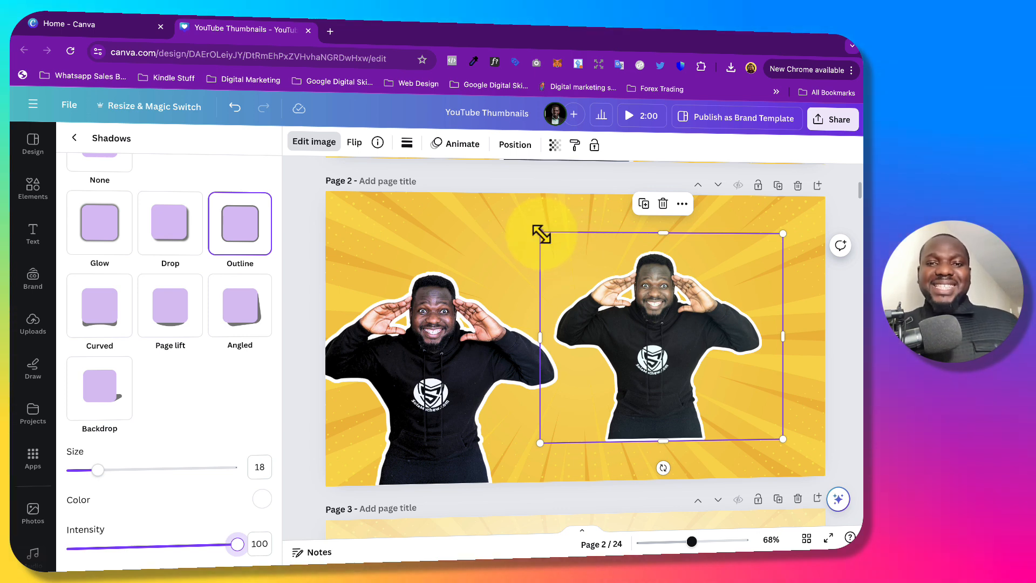
left_click_drag(539, 234, 486, 218)
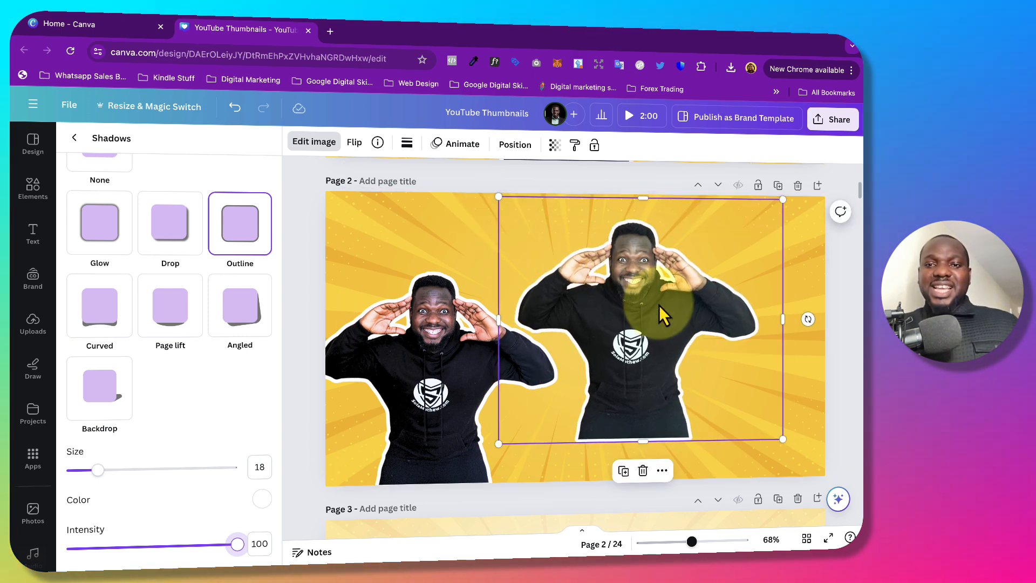
left_click_drag(659, 305, 640, 342)
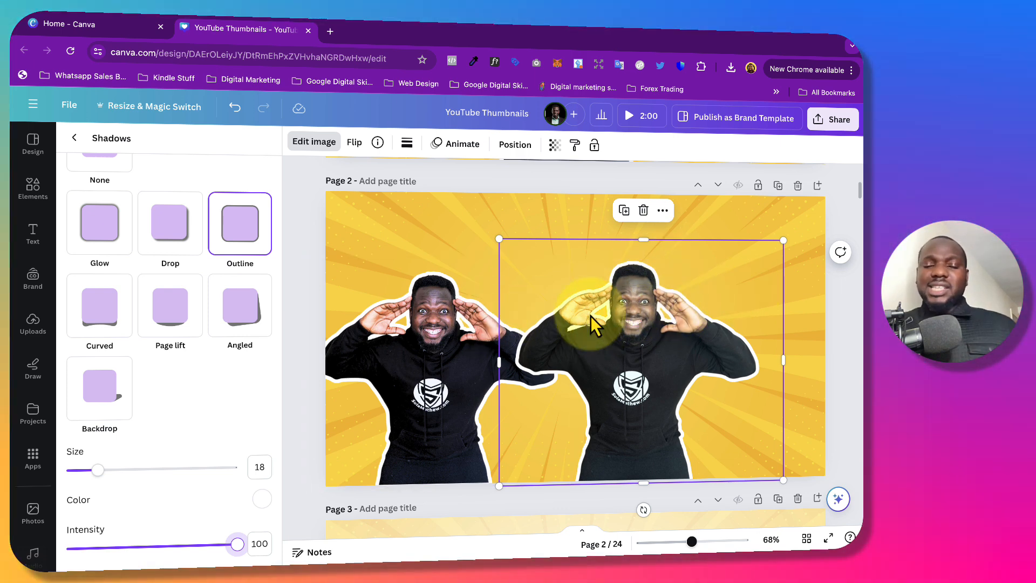
Delete the older cutout from the left of page 2 and centre the remaining, slightly enlarged cutout along the page's bottom edge.
left_click(418, 355)
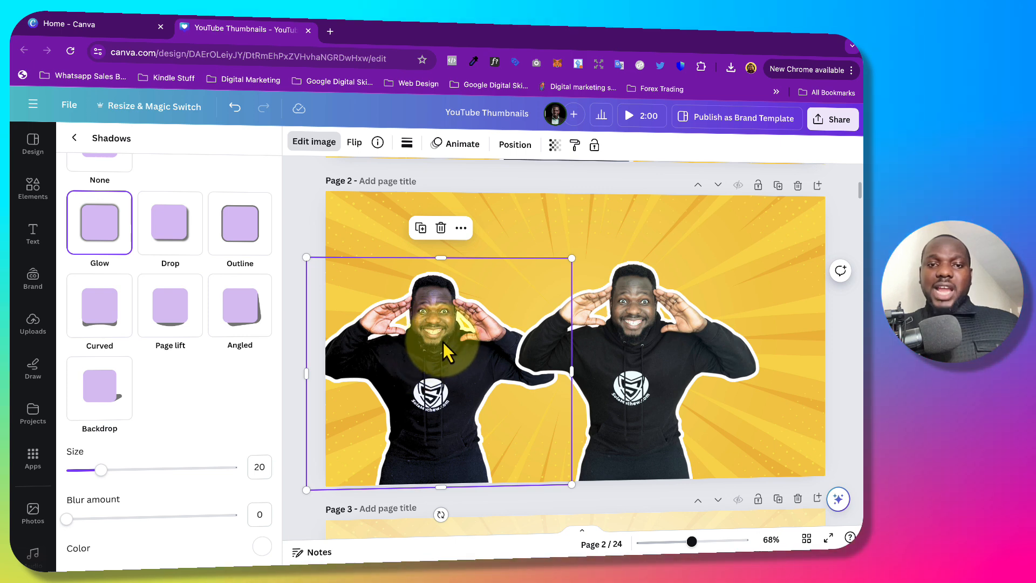
key("Delete")
left_click_drag(649, 349, 596, 322)
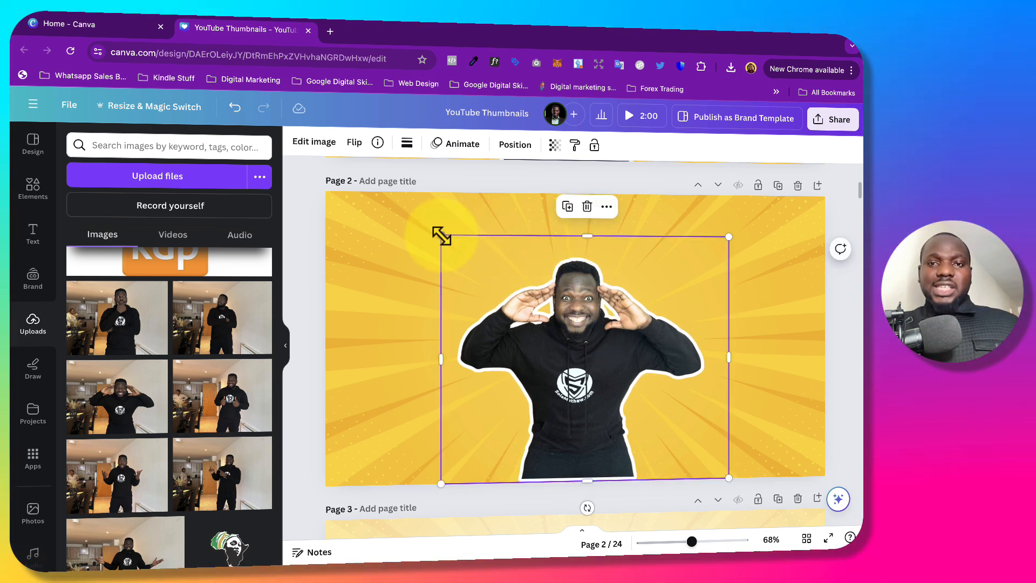
mouse_move(441, 235)
left_mouse_down()
mouse_move(405, 205)
mouse_move(439, 233)
left_mouse_up()
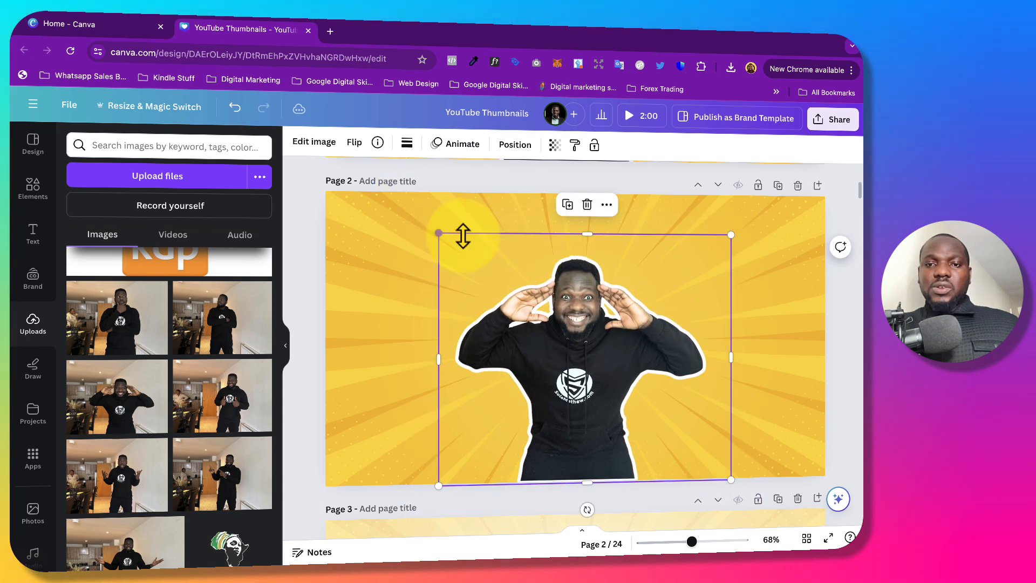
left_click_drag(600, 320, 598, 358)
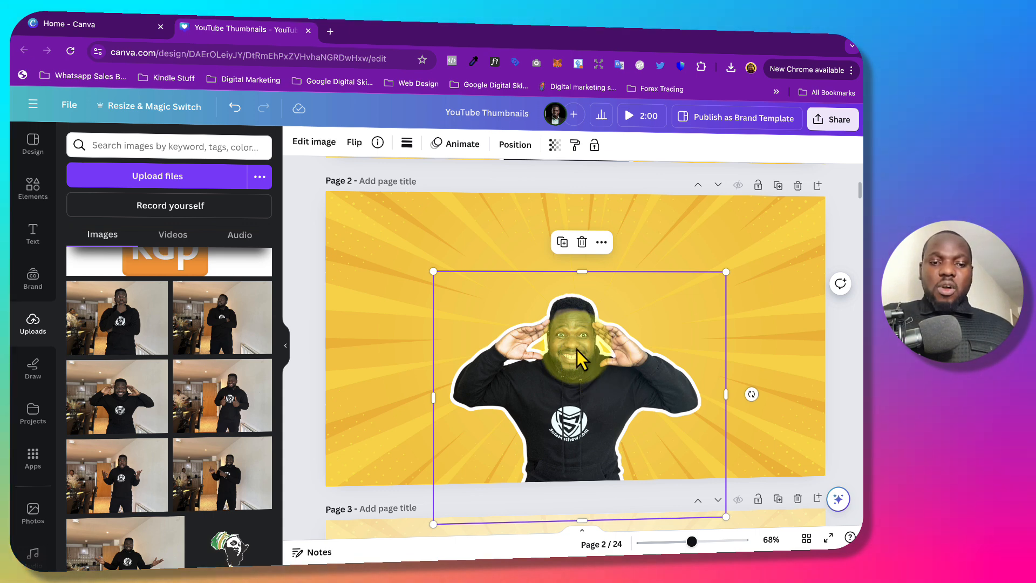
Duplicate the centred cutout and align the copy exactly on top of the original.
key("ctrl+d")
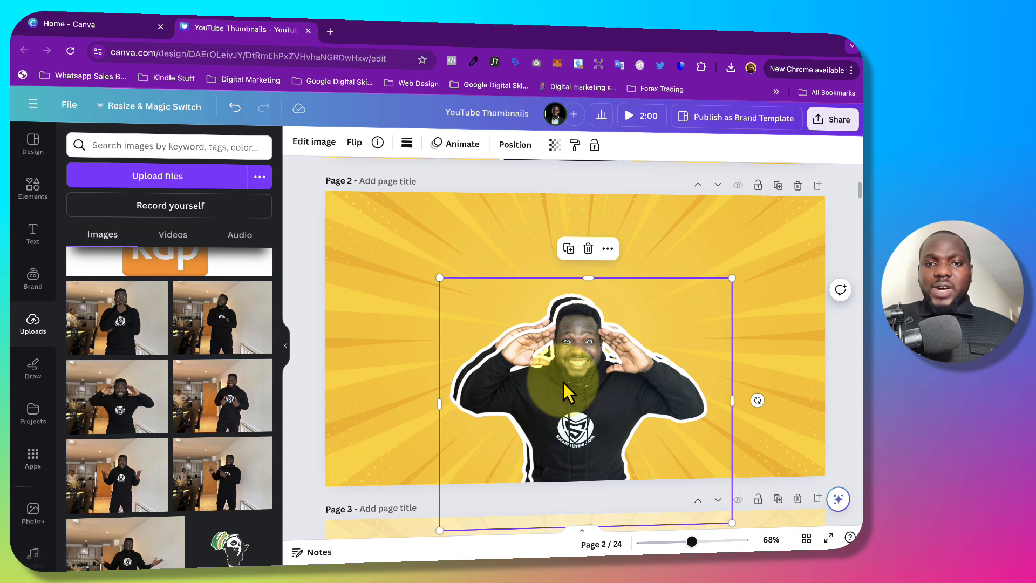
left_click_drag(562, 390, 554, 385)
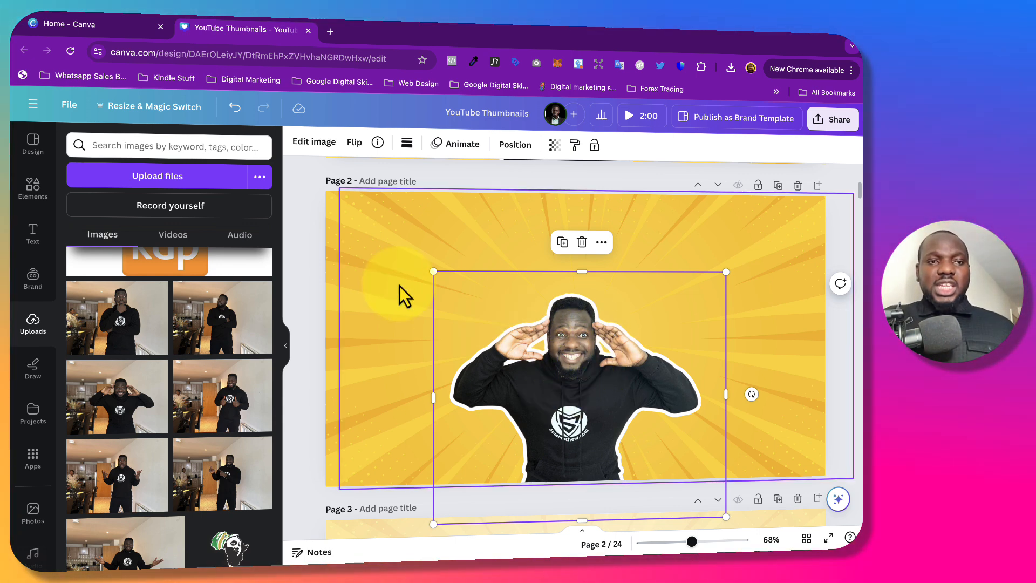
Change the outline shadow colour of the top cutout copy to magenta (#FF00E6).
left_click(314, 142)
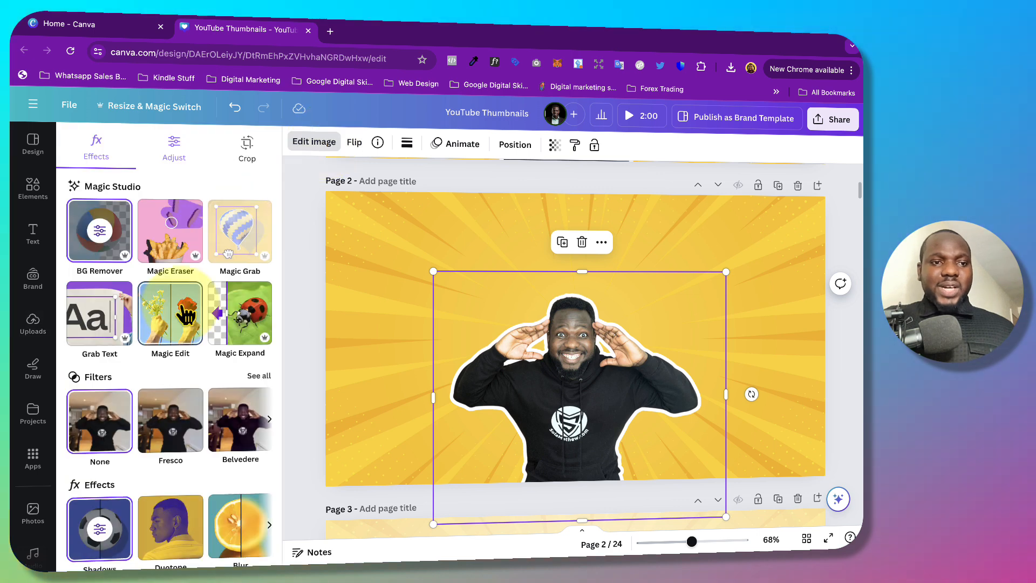
scroll(103, 388, "down", 2)
left_click(99, 410)
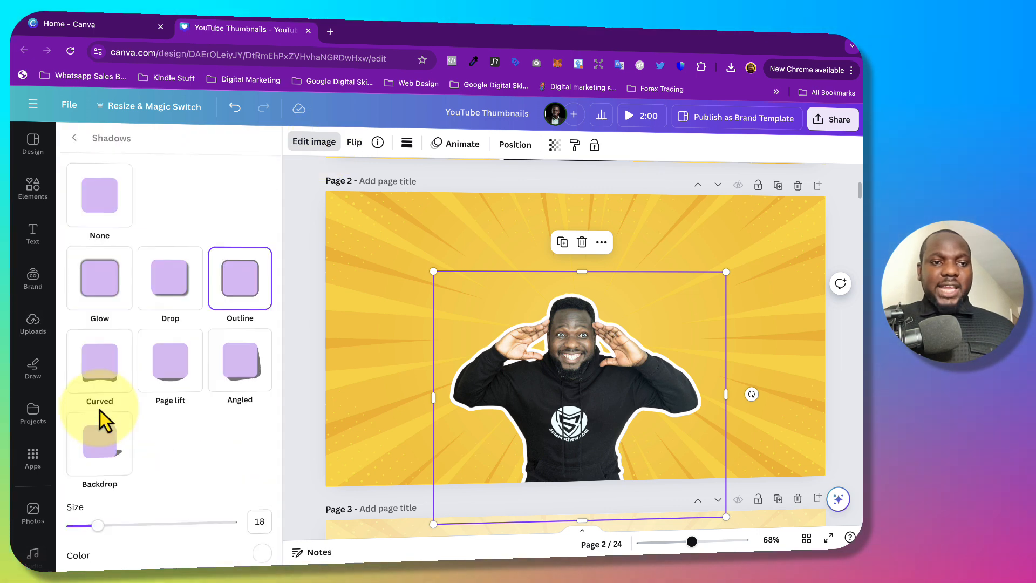
scroll(177, 432, "down", 1)
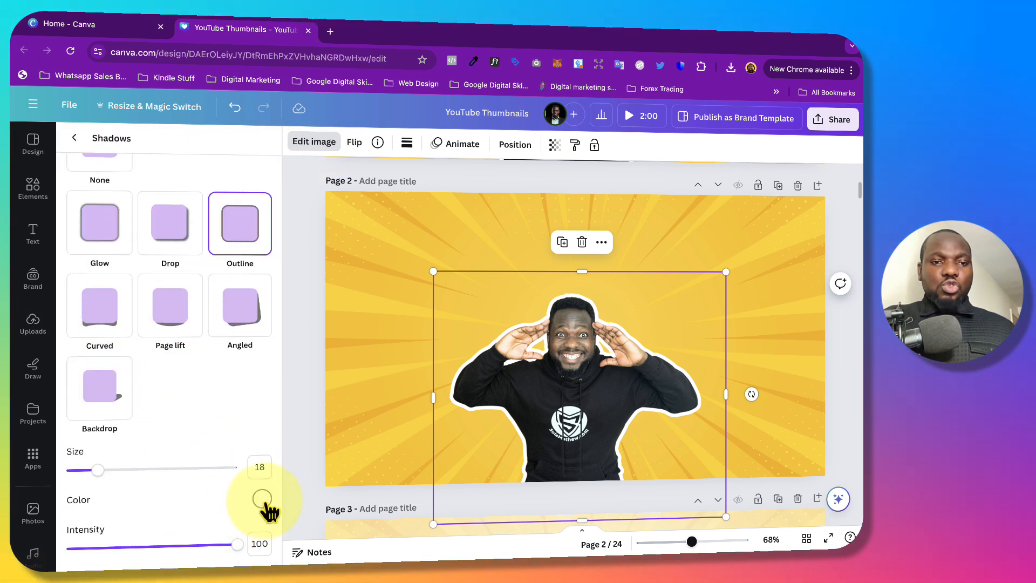
left_click(263, 501)
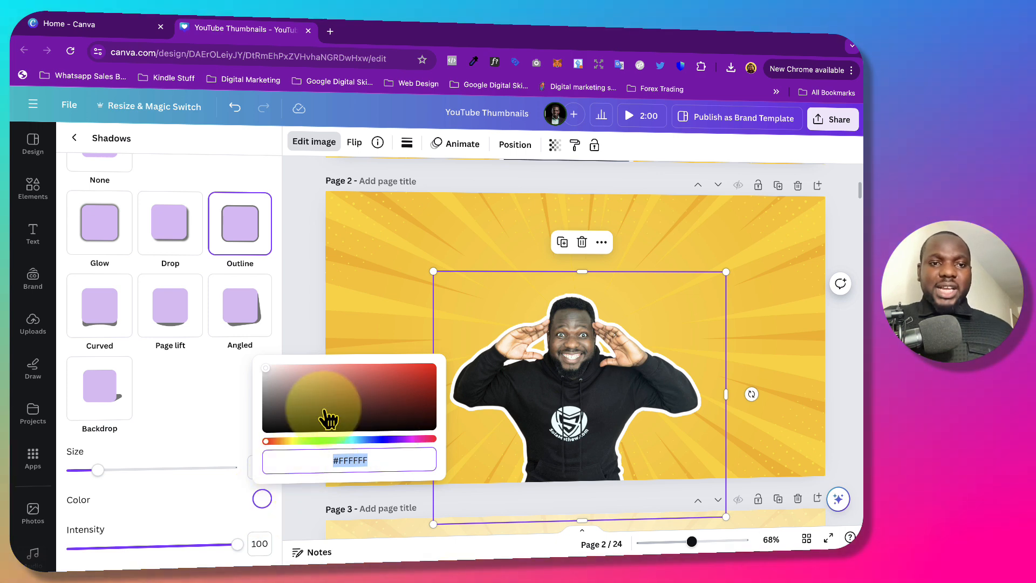
mouse_move(398, 440)
left_mouse_down()
mouse_move(376, 440)
mouse_move(399, 441)
left_mouse_up()
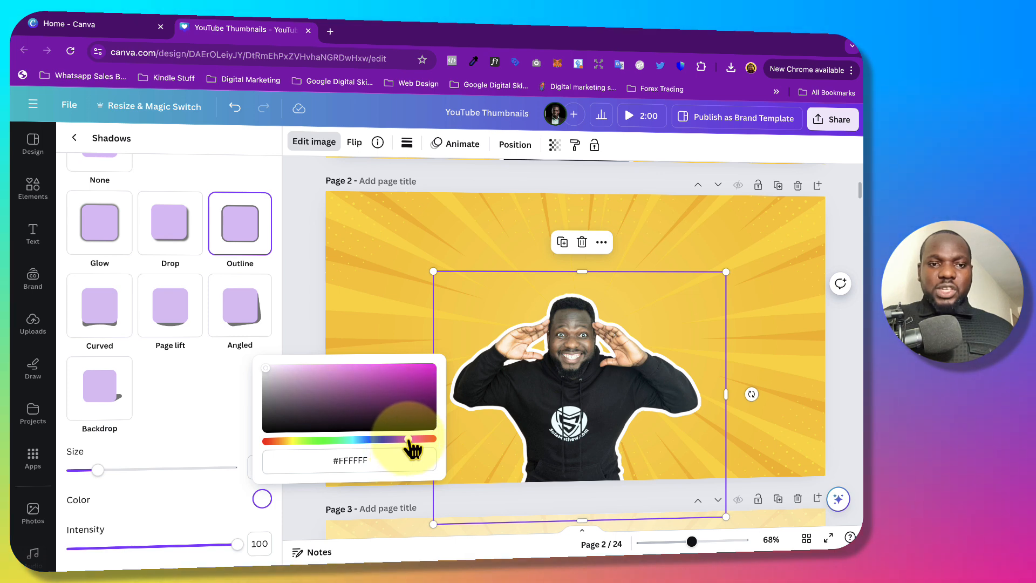
left_click_drag(266, 374, 437, 358)
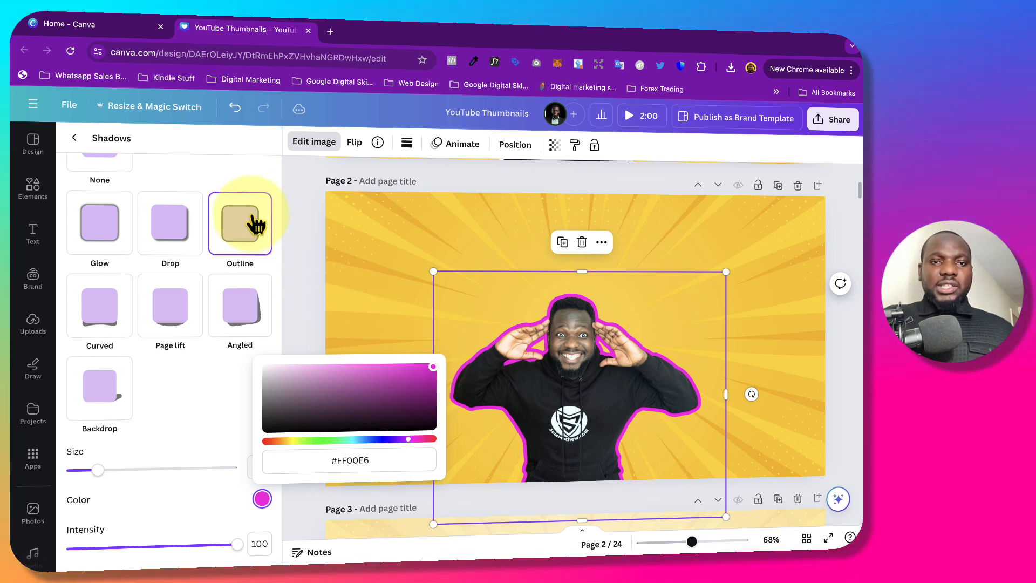
Search Google in a new browser tab for "blue color code" and copy the hex code #0000FF.
left_click(330, 31)
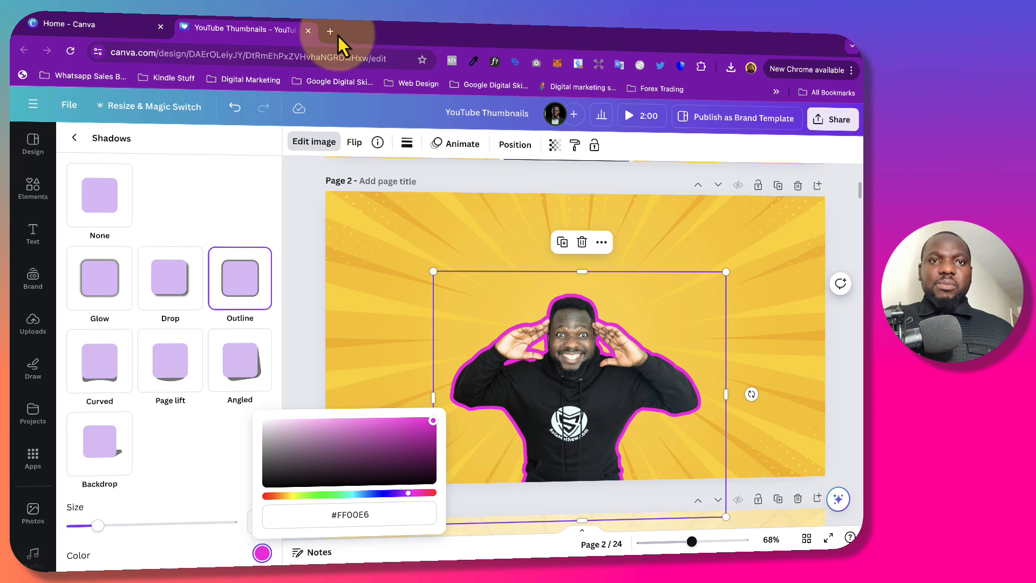
type("blu")
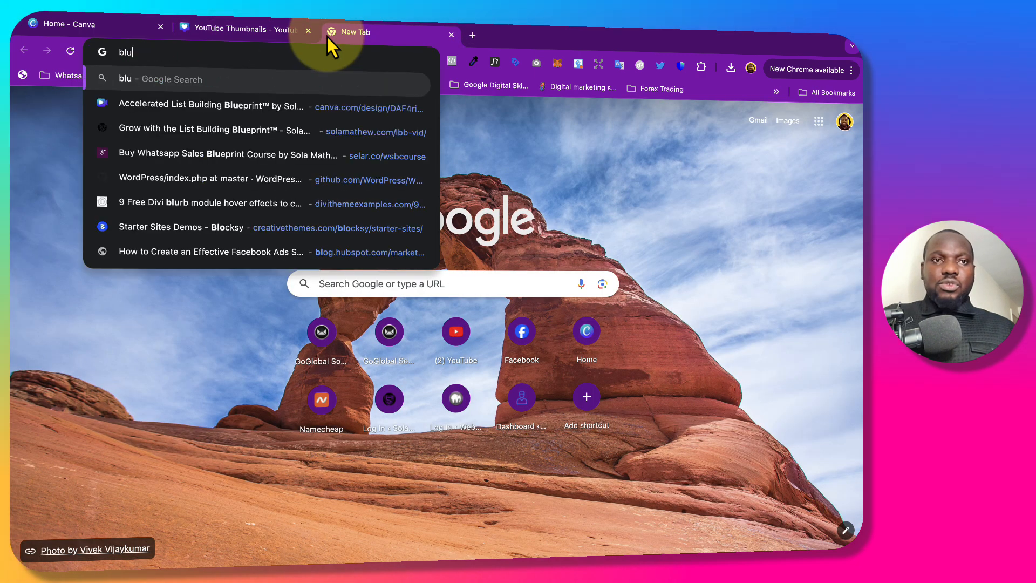
type("e color code")
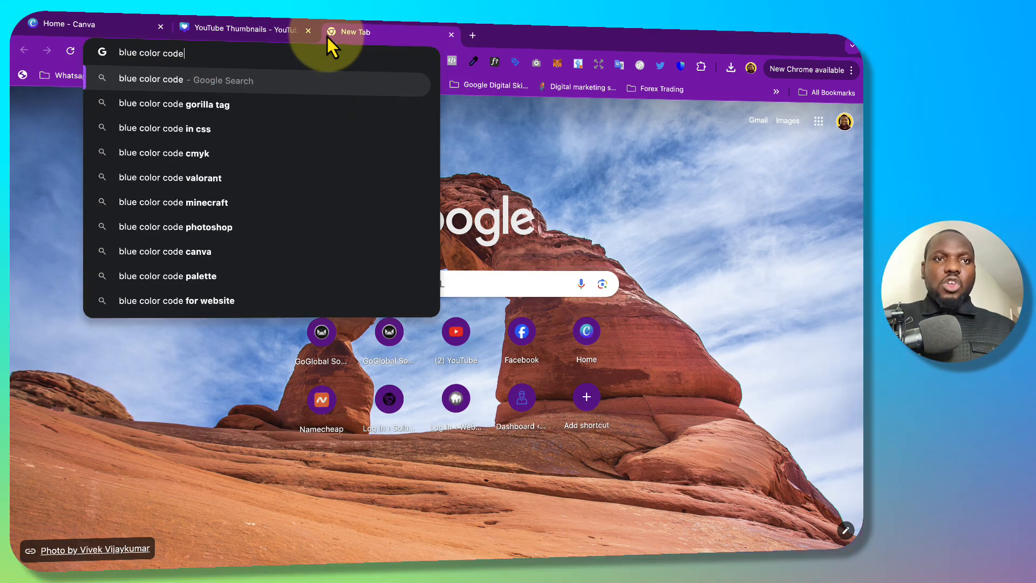
key("Return")
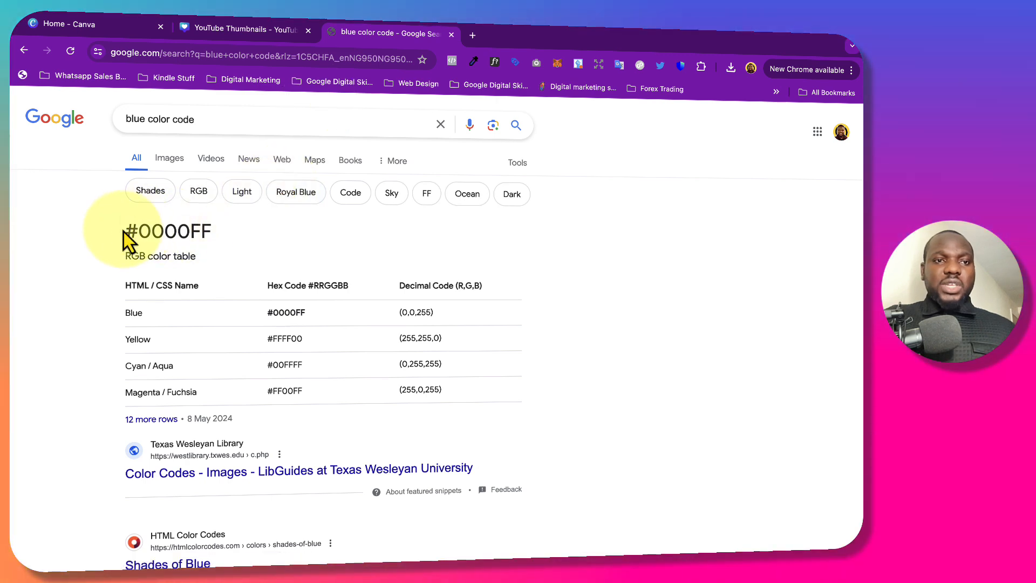
left_click_drag(125, 231, 235, 235)
key("ctrl+c")
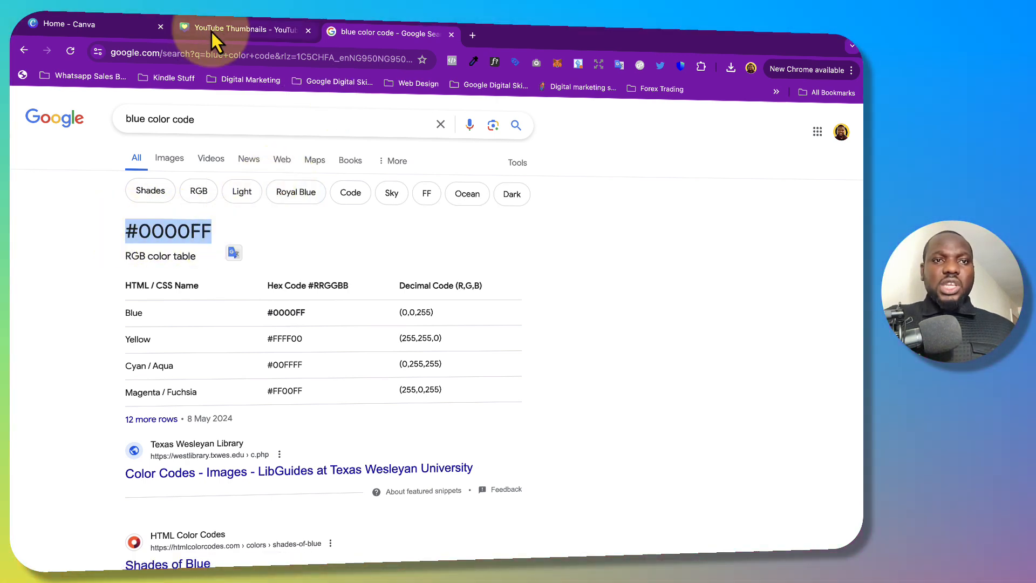
Switch back to the Canva design and set the top copy's outline colour to blue (#0000FF).
left_click(212, 30)
left_click(351, 520)
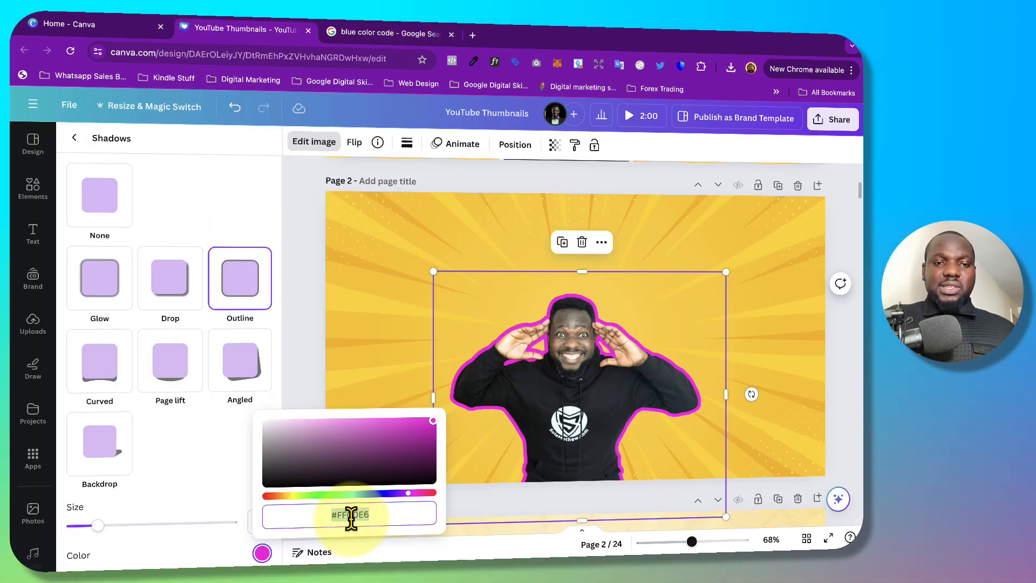
key("ctrl+v")
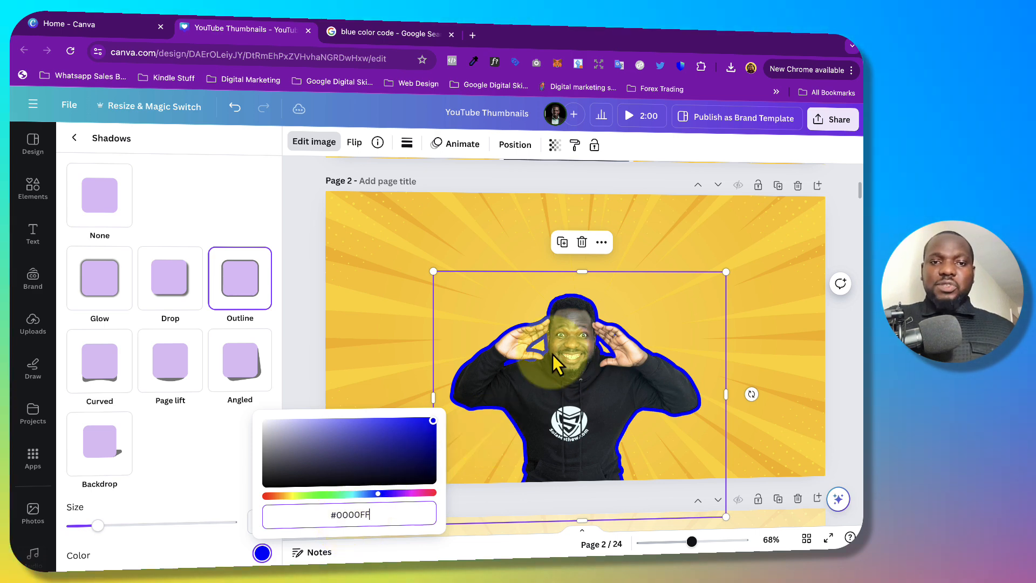
left_click(351, 298)
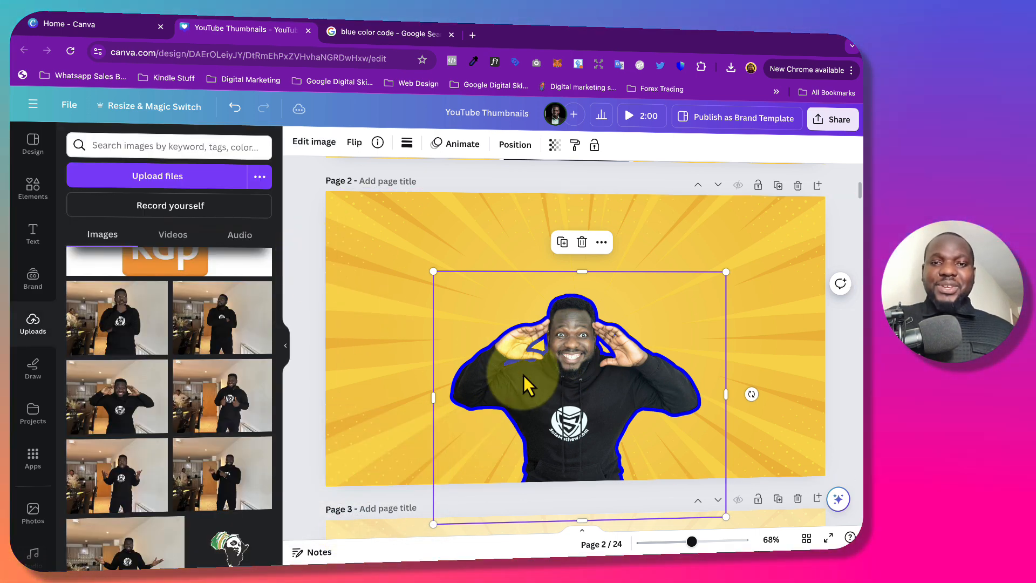
Crop away the left half of the blue-outlined copy to expose the white-outlined cutout beneath, and group the two cutouts.
left_click(567, 395)
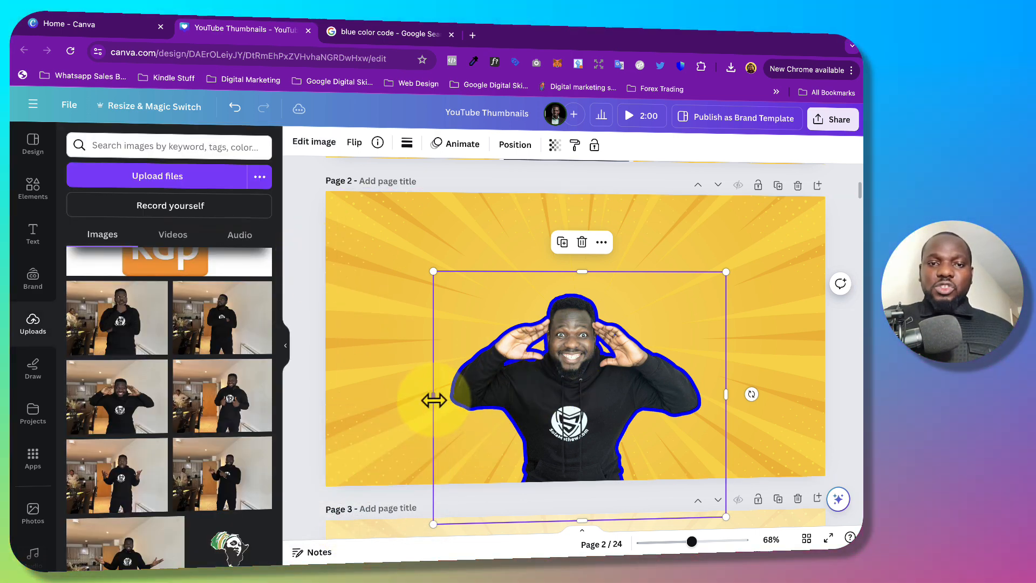
left_click_drag(437, 400, 574, 387)
left_click(487, 180)
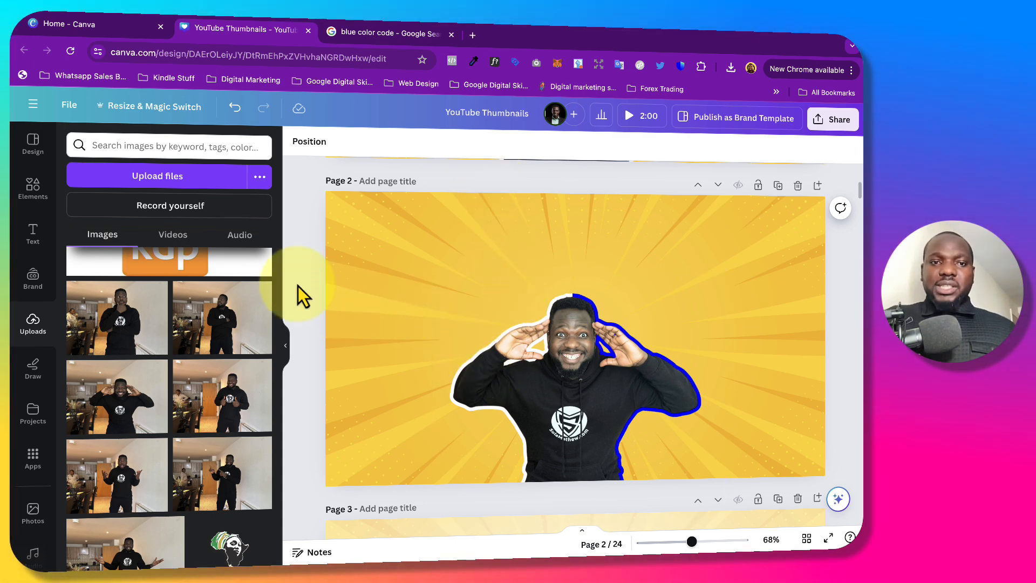
left_click_drag(298, 286, 734, 481)
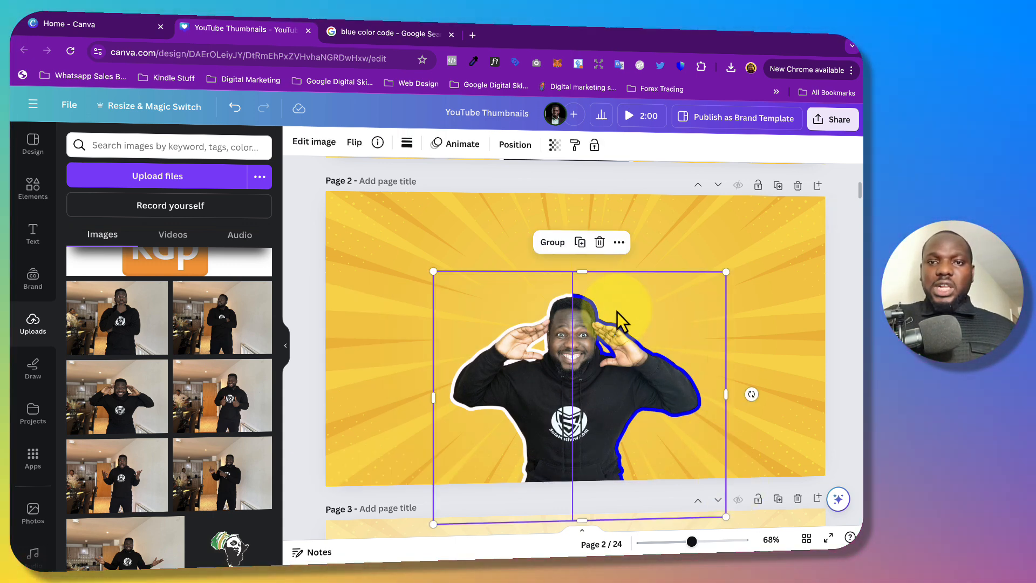
left_click(552, 241)
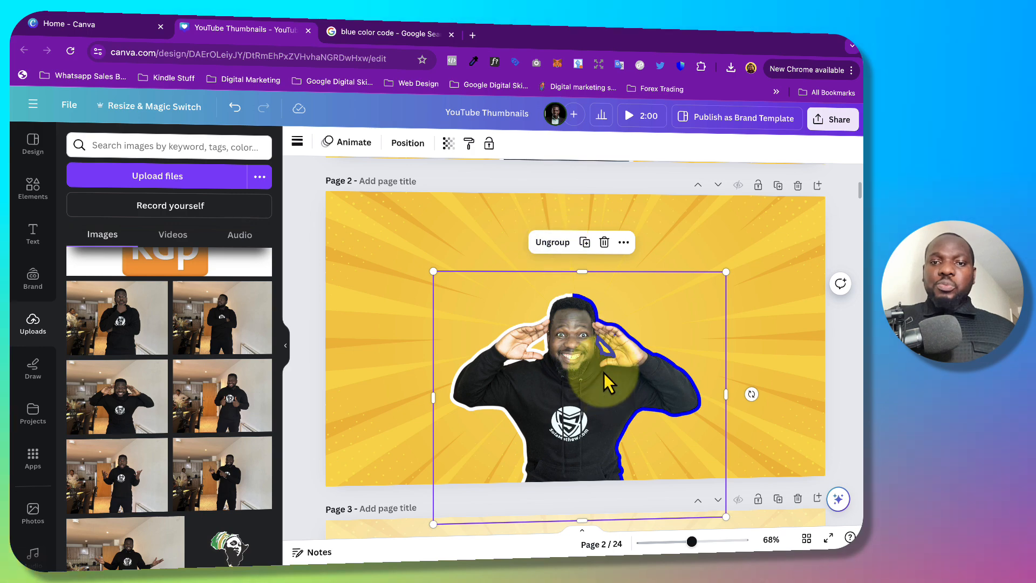
Enlarge the grouped cutout slightly and place it at the lower centre of page 2.
left_click_drag(604, 373, 571, 349)
left_click_drag(692, 490, 714, 478)
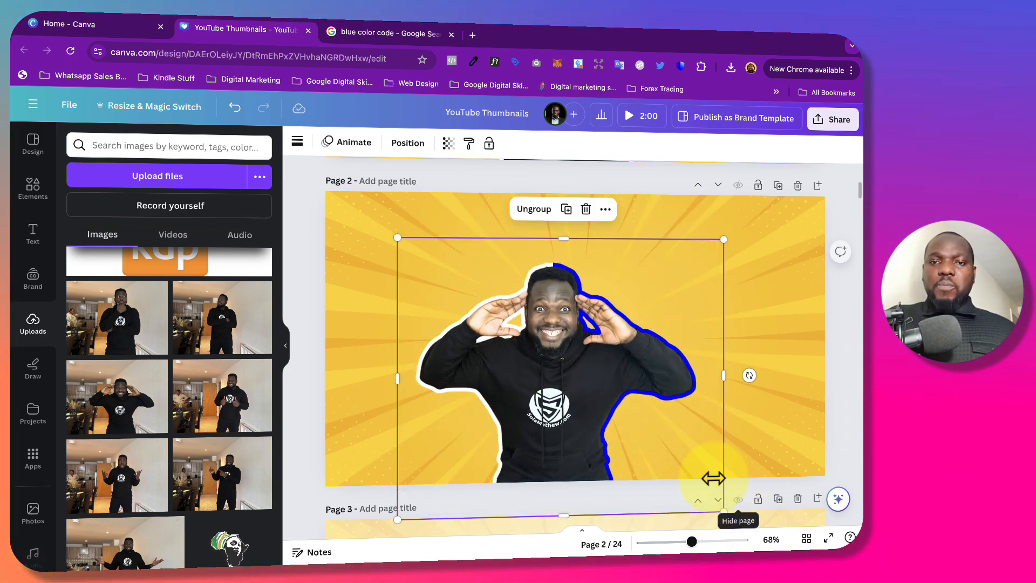
left_click_drag(585, 405, 599, 432)
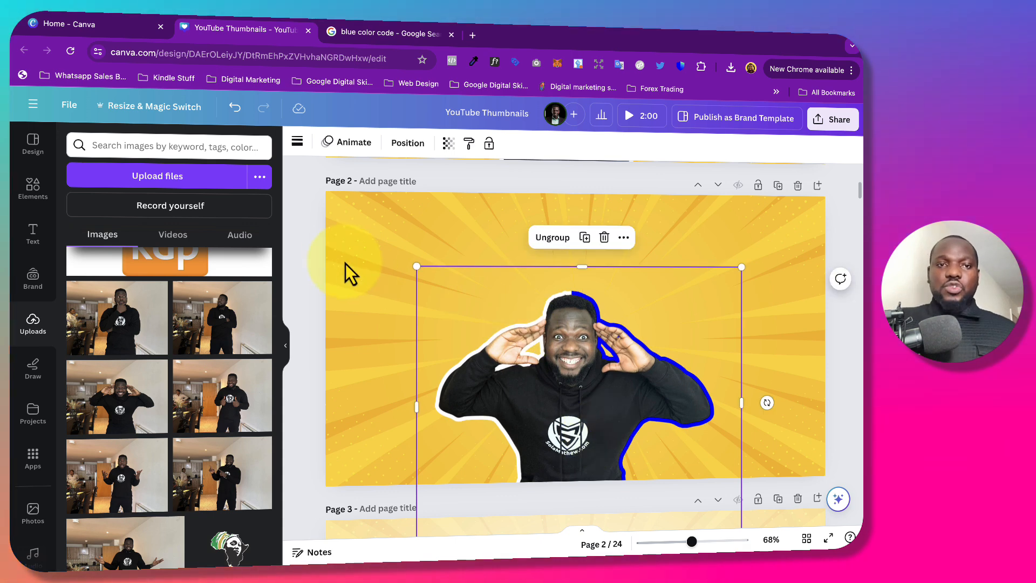
left_click(321, 240)
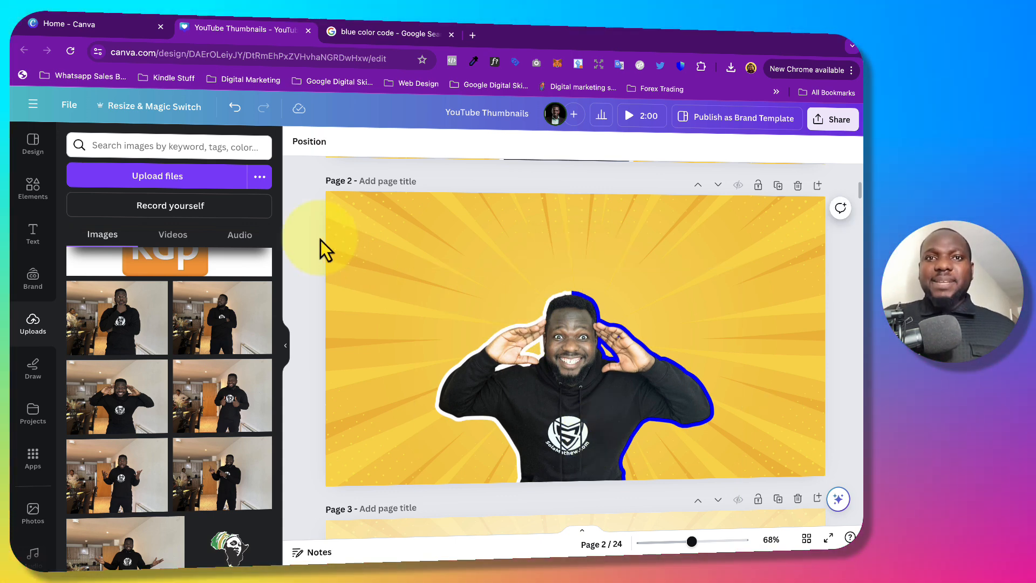